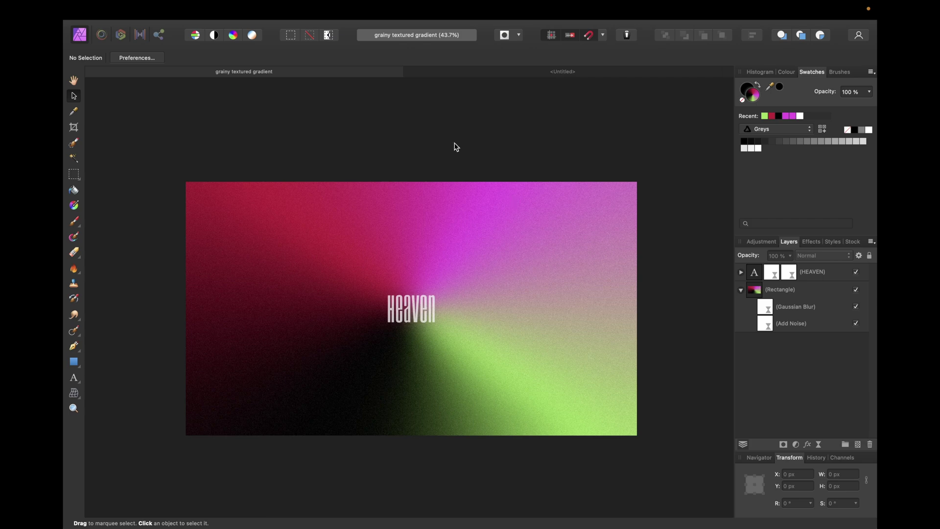
- Switch to the blank 3840×2160 px Untitled document
{"action": "left_click", "coordinate": [480, 74]}
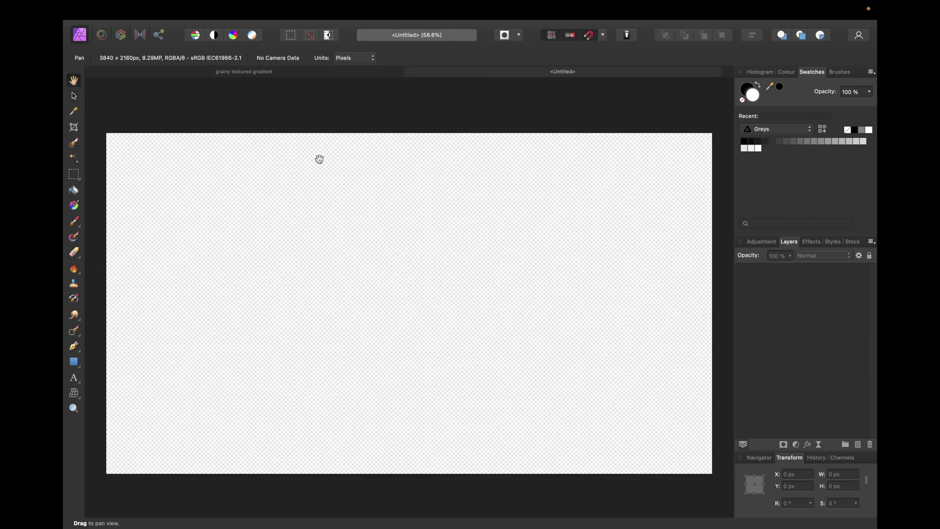
- Draw a white rectangle covering the full 3840×2160 canvas from 0,0, with snapping turned on
{"action": "left_click", "coordinate": [76, 363]}
{"action": "left_click_drag", "start_coordinate": [107, 132], "coordinate": [712, 474]}
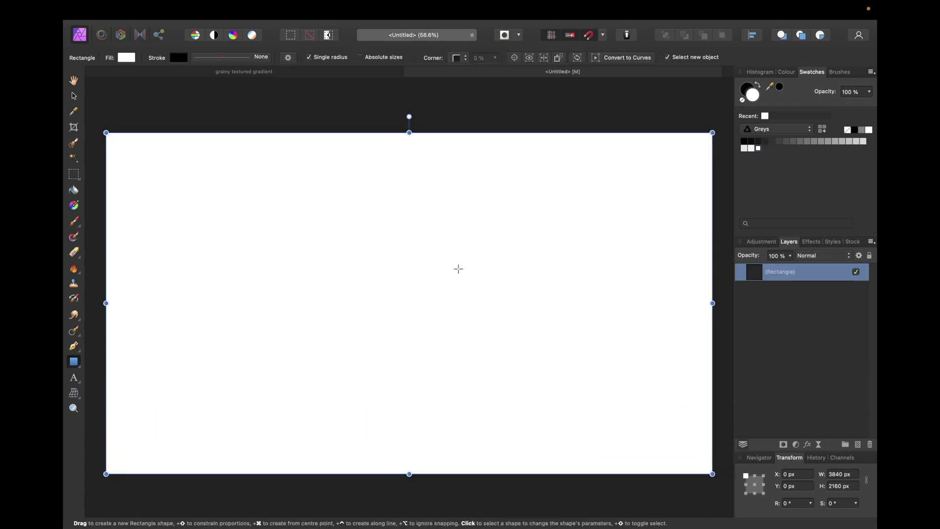
{"action": "left_click", "coordinate": [589, 36]}
{"action": "left_click", "coordinate": [73, 206]}
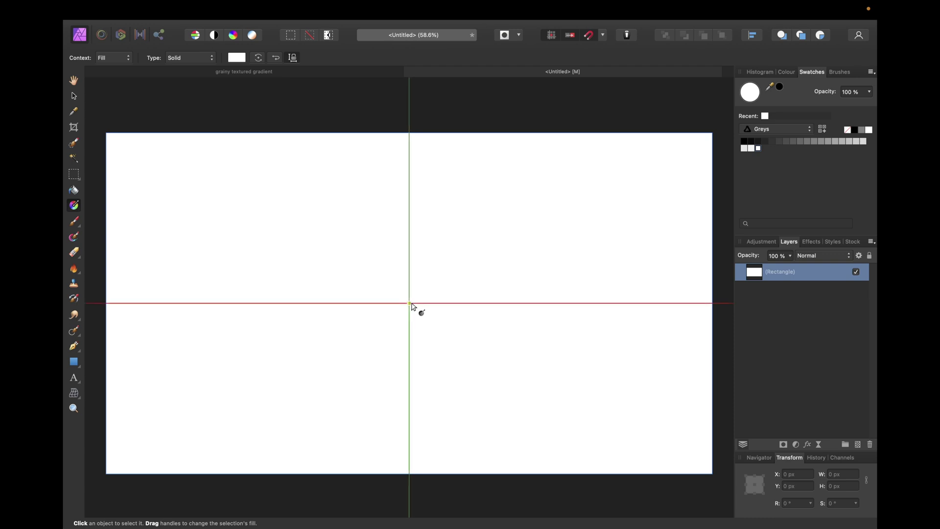
- Give the rectangle a conical black-and-white gradient running from the canvas centre to the top edge
{"action": "left_click_drag", "start_coordinate": [409, 303], "coordinate": [409, 133]}
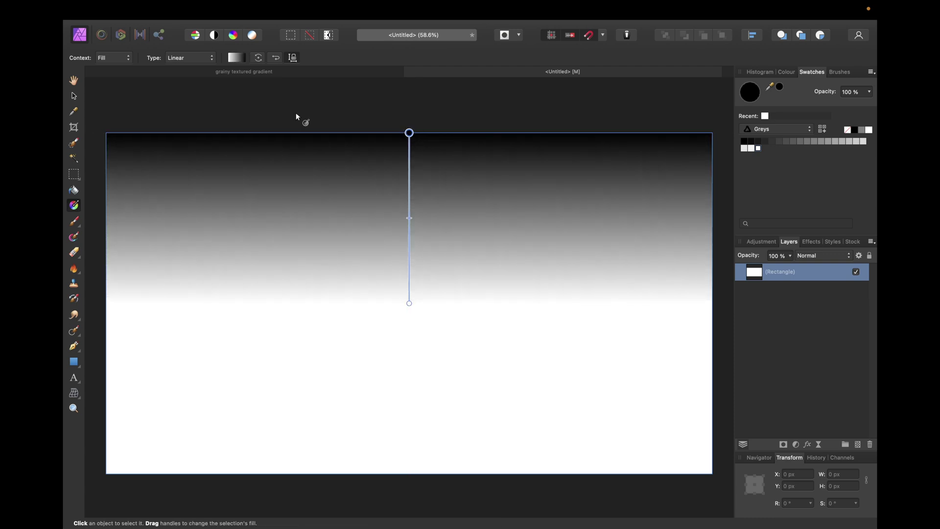
{"action": "left_click", "coordinate": [194, 59]}
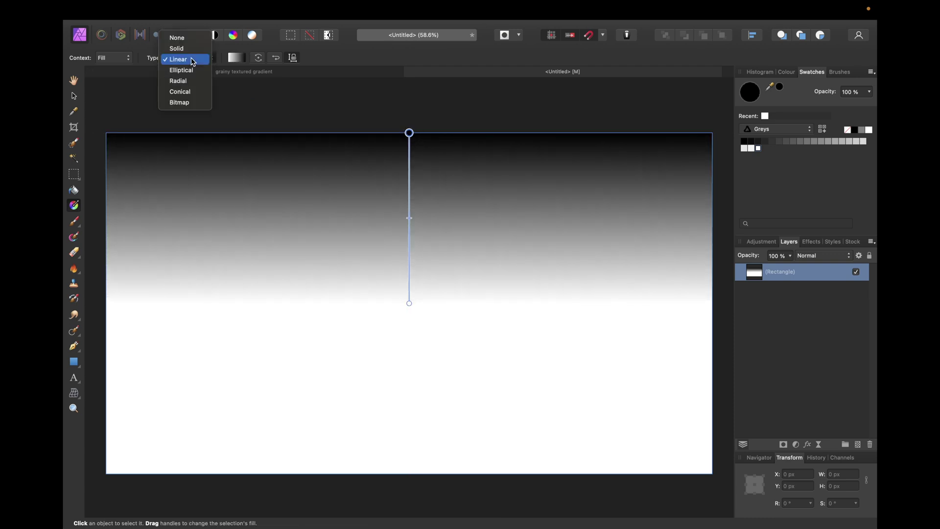
{"action": "left_click", "coordinate": [185, 92]}
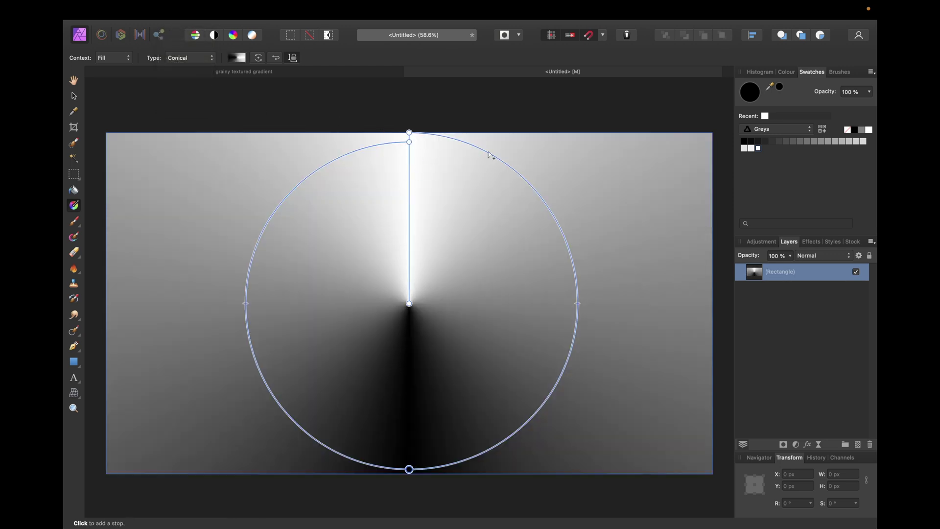
{"action": "left_click", "coordinate": [409, 132]}
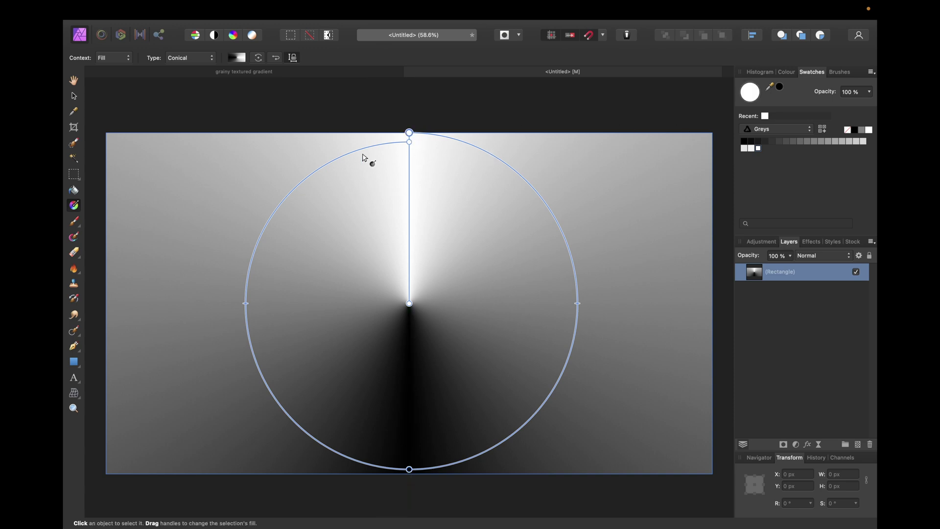
- Set the selected top gradient stop to magenta D944CA and copy the hex value
{"action": "double_click", "coordinate": [747, 98]}
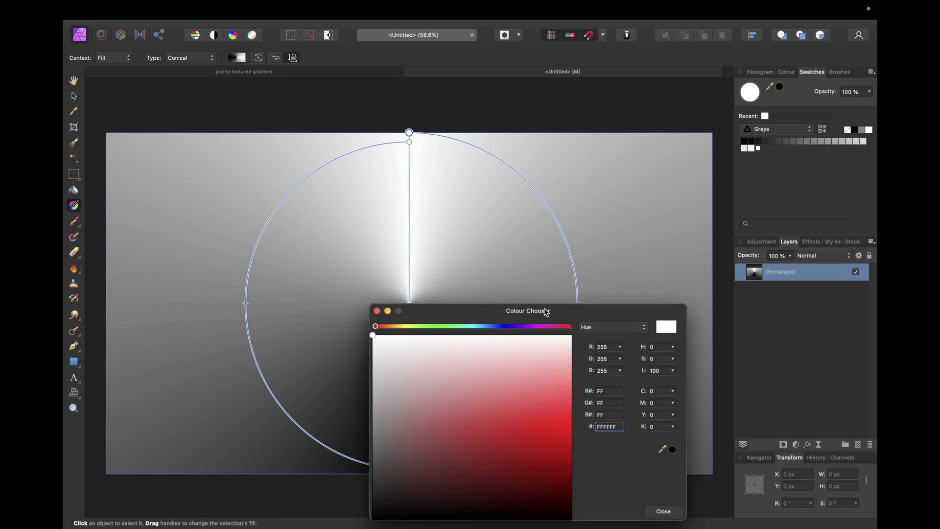
{"action": "left_click_drag", "start_coordinate": [532, 327], "coordinate": [544, 327]}
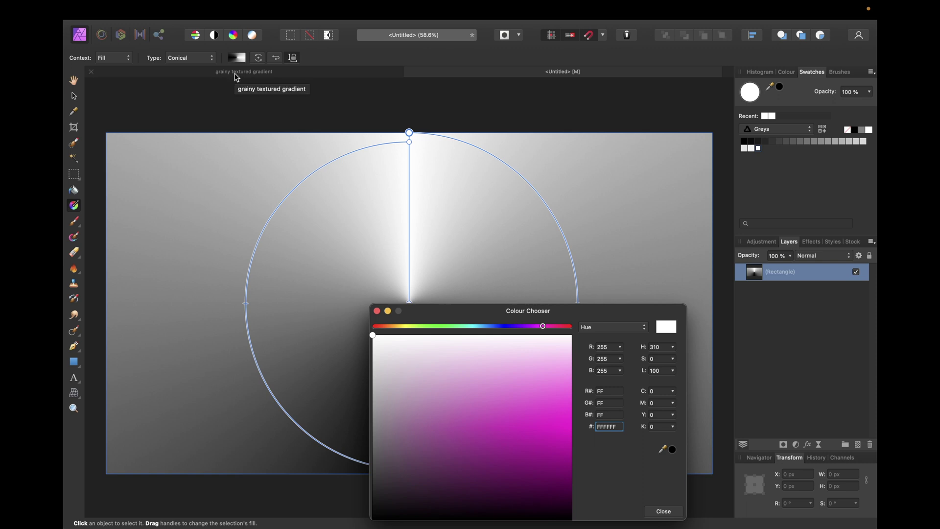
{"action": "left_click_drag", "start_coordinate": [528, 348], "coordinate": [490, 378]}
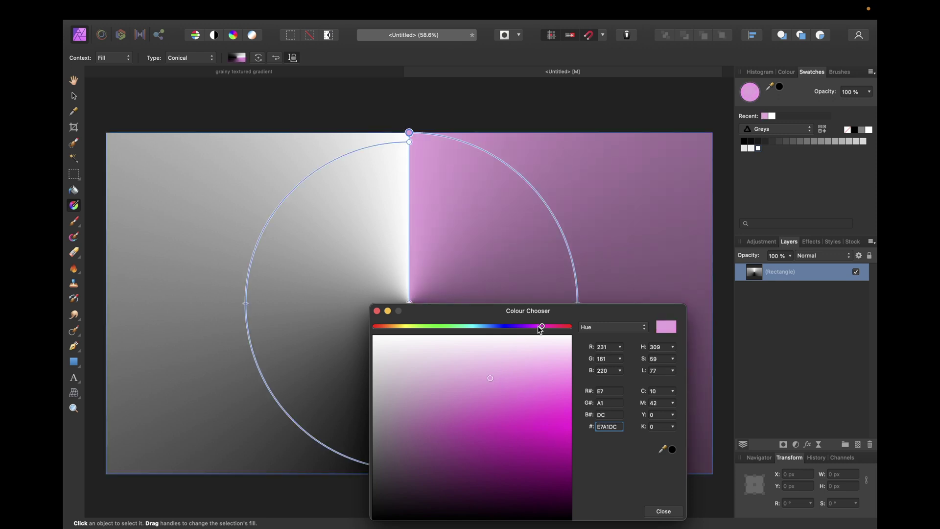
{"action": "left_click_drag", "start_coordinate": [540, 328], "coordinate": [533, 326]}
{"action": "mouse_move", "coordinate": [511, 371]}
{"action": "left_mouse_down"}
{"action": "mouse_move", "coordinate": [526, 387]}
{"action": "mouse_move", "coordinate": [516, 378]}
{"action": "left_mouse_up"}
{"action": "left_click_drag", "start_coordinate": [533, 327], "coordinate": [543, 329]}
{"action": "mouse_move", "coordinate": [537, 369]}
{"action": "left_mouse_down"}
{"action": "mouse_move", "coordinate": [536, 378]}
{"action": "mouse_move", "coordinate": [492, 389]}
{"action": "mouse_move", "coordinate": [502, 427]}
{"action": "mouse_move", "coordinate": [504, 416]}
{"action": "left_mouse_up"}
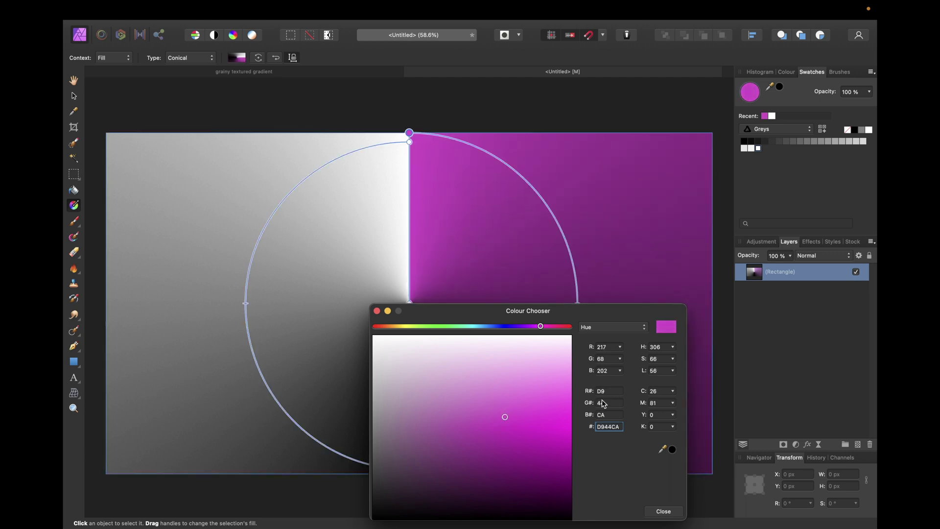
{"action": "double_click", "coordinate": [609, 428]}
{"action": "key", "text": "ctrl+c"}
- Apply D944CA to the inner white gradient stop as well
{"action": "left_click", "coordinate": [410, 142]}
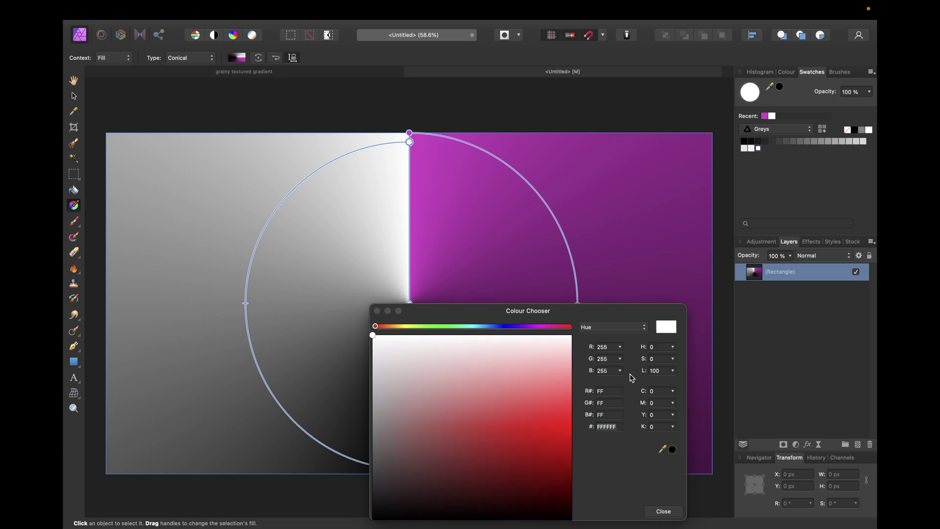
{"action": "key", "text": "ctrl+v"}
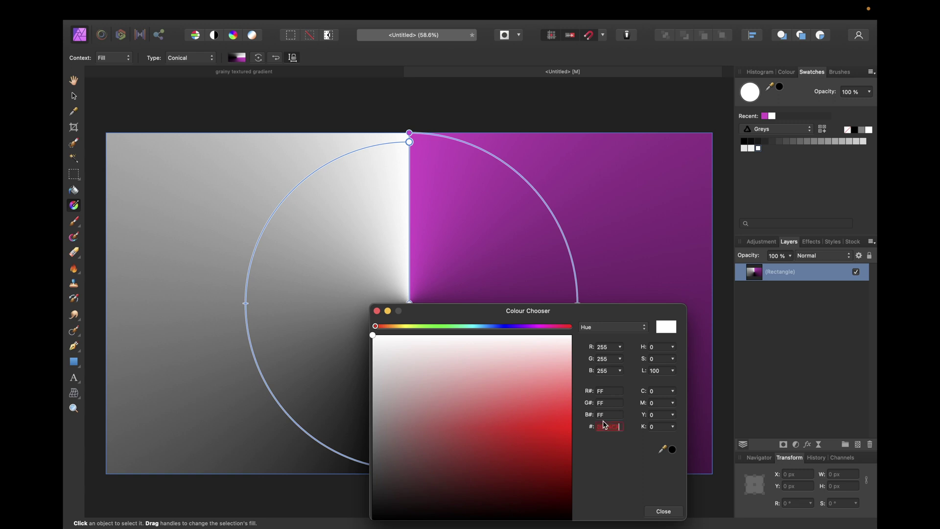
{"action": "key", "text": "Return"}
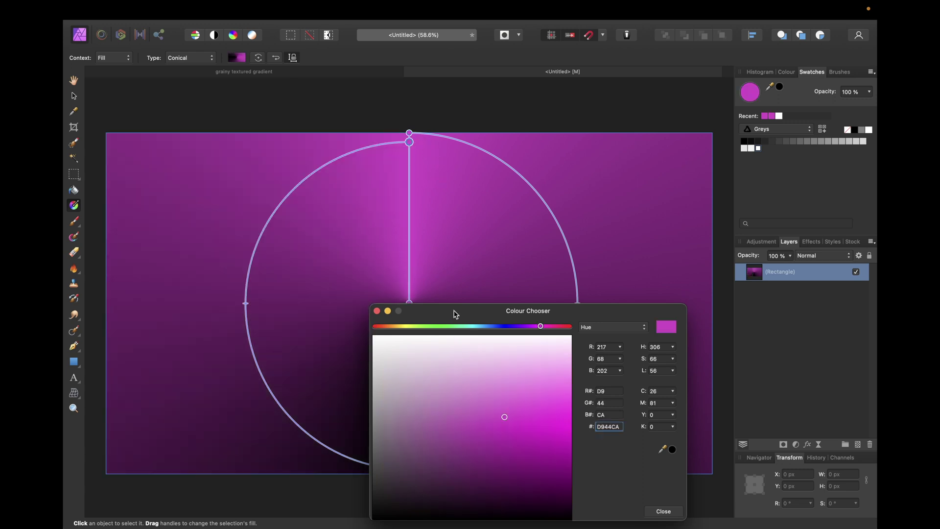
{"action": "left_click_drag", "start_coordinate": [456, 314], "coordinate": [615, 187]}
- Set the bottom gradient stop to pure black
{"action": "left_click", "coordinate": [408, 469]}
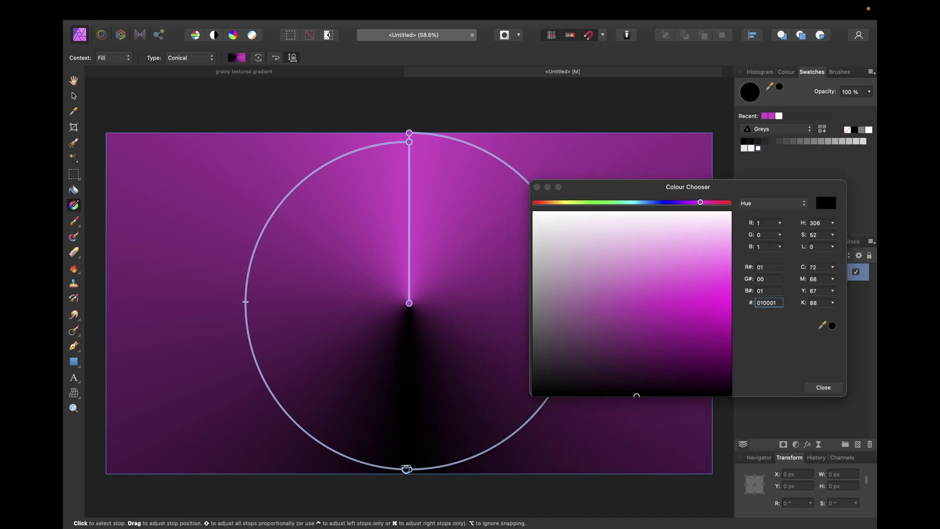
{"action": "left_click", "coordinate": [442, 454]}
{"action": "left_click", "coordinate": [409, 469]}
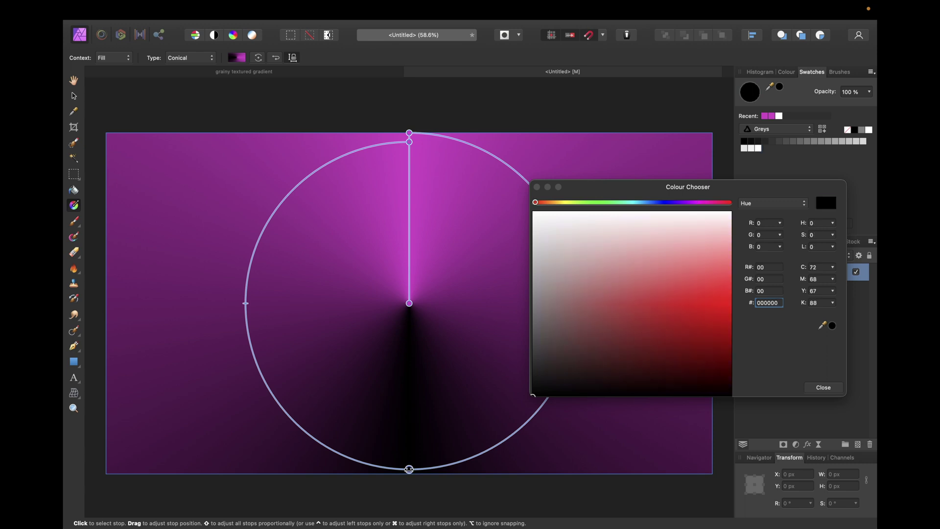
{"action": "left_click_drag", "start_coordinate": [604, 357], "coordinate": [518, 409]}
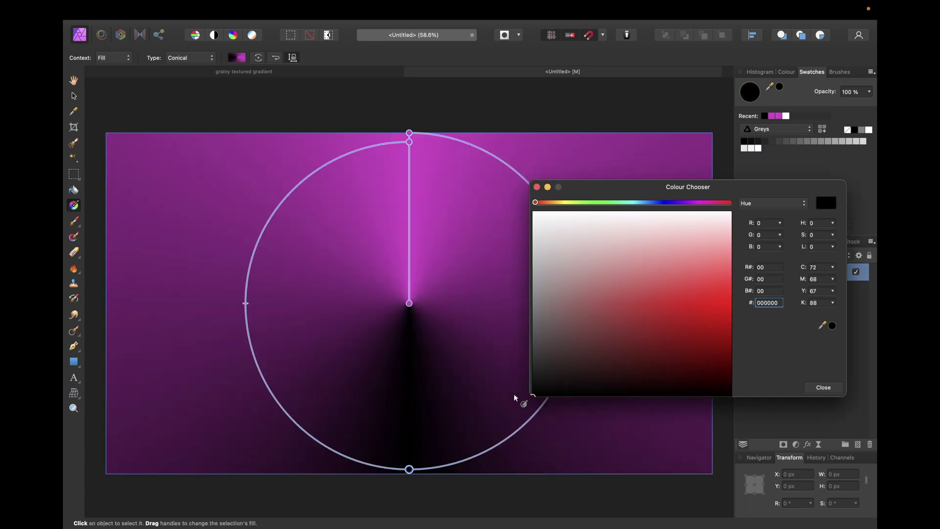
- Make the left gradient stop a bright, saturated red
{"action": "left_click", "coordinate": [246, 303]}
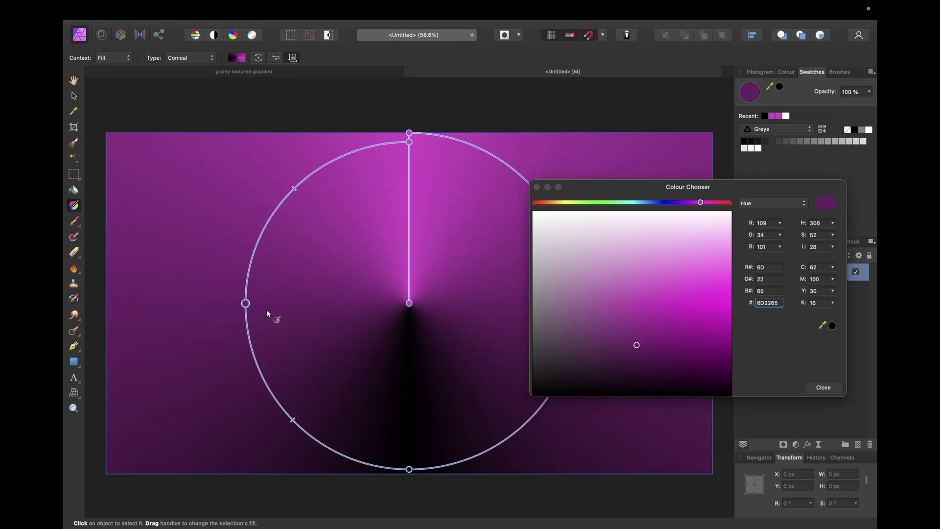
{"action": "left_click", "coordinate": [717, 202]}
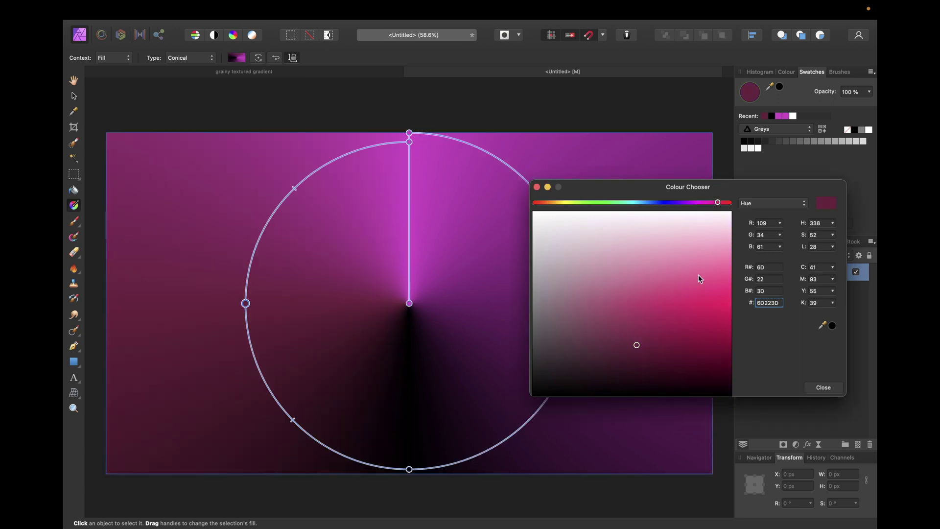
{"action": "left_click_drag", "start_coordinate": [723, 204], "coordinate": [723, 205]}
{"action": "mouse_move", "coordinate": [685, 320]}
{"action": "left_mouse_down"}
{"action": "mouse_move", "coordinate": [698, 301]}
{"action": "mouse_move", "coordinate": [689, 326]}
{"action": "left_mouse_up"}
{"action": "left_click_drag", "start_coordinate": [720, 204], "coordinate": [721, 205]}
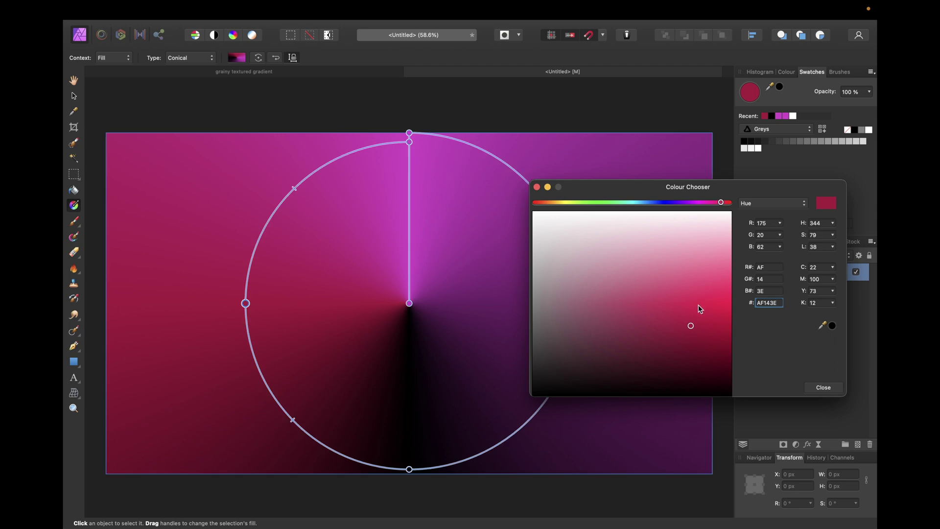
{"action": "left_click_drag", "start_coordinate": [692, 326], "coordinate": [706, 308]}
{"action": "mouse_move", "coordinate": [621, 187]}
{"action": "left_mouse_down"}
{"action": "mouse_move", "coordinate": [719, 205]}
{"action": "mouse_move", "coordinate": [708, 220]}
{"action": "mouse_move", "coordinate": [681, 220]}
{"action": "left_mouse_up"}
- Make the right gradient stop lime green 9AD359 and close the colour chooser
{"action": "left_click", "coordinate": [735, 363]}
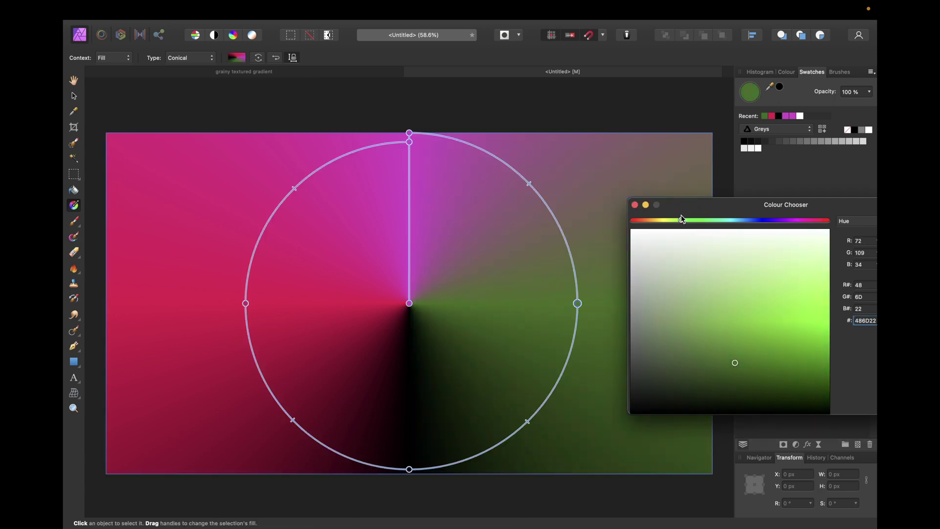
{"action": "left_click_drag", "start_coordinate": [735, 361], "coordinate": [748, 304]}
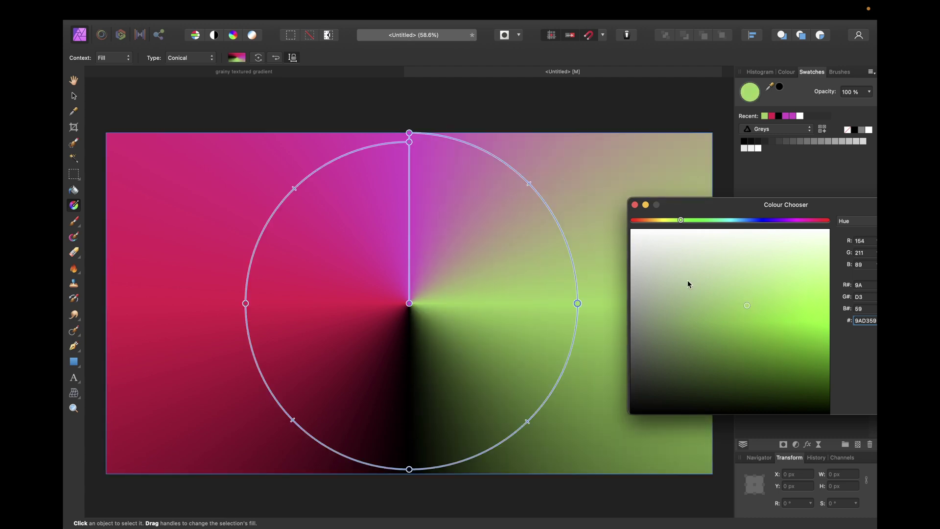
{"action": "left_click", "coordinate": [635, 204]}
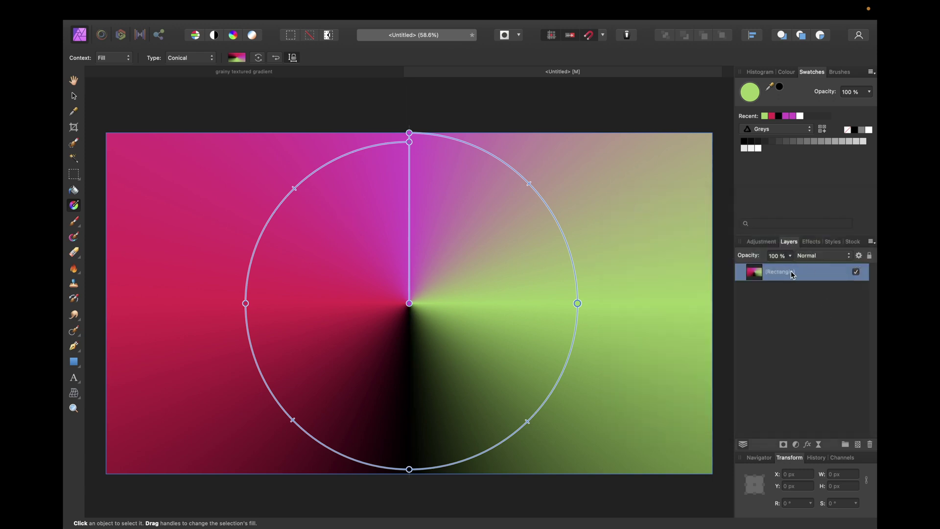
{"action": "left_click", "coordinate": [819, 444]}
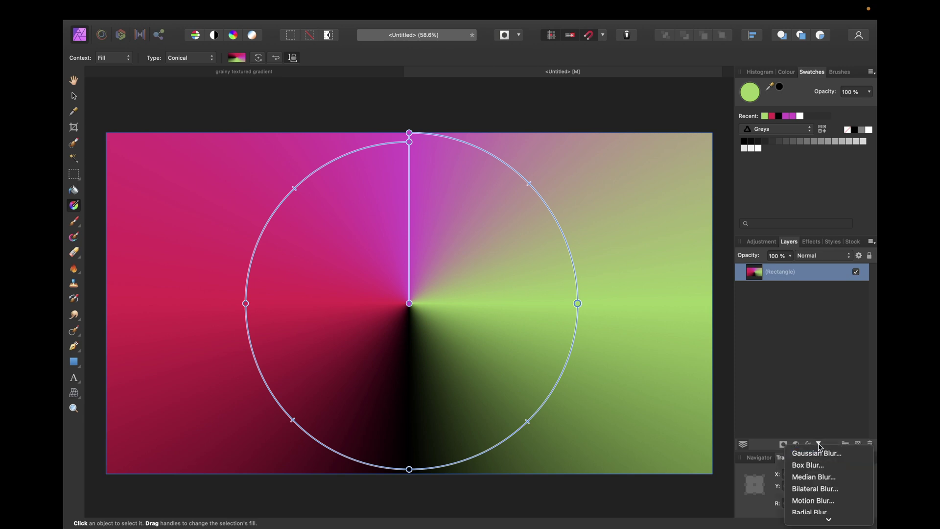
- Add a live Gaussian Blur at 100 px radius with Preserve Alpha to the gradient rectangle
{"action": "left_click", "coordinate": [818, 403]}
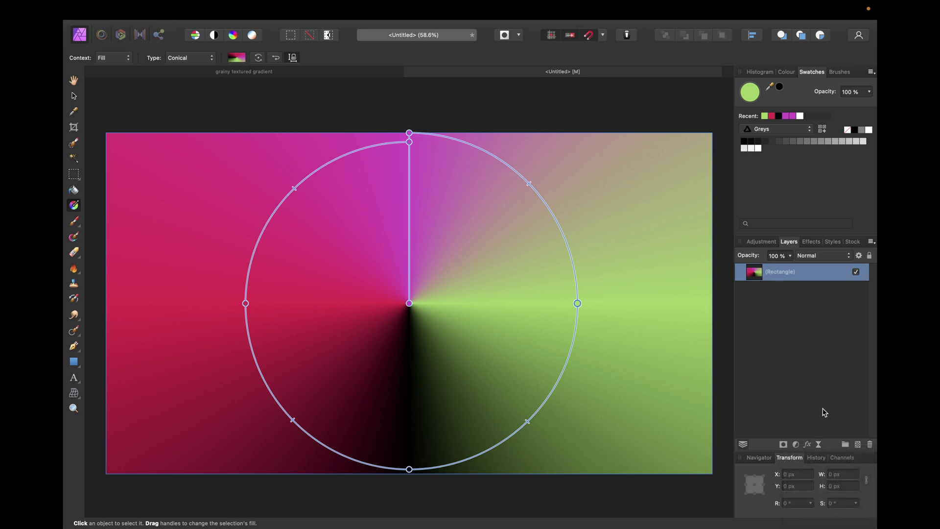
{"action": "left_click", "coordinate": [819, 445]}
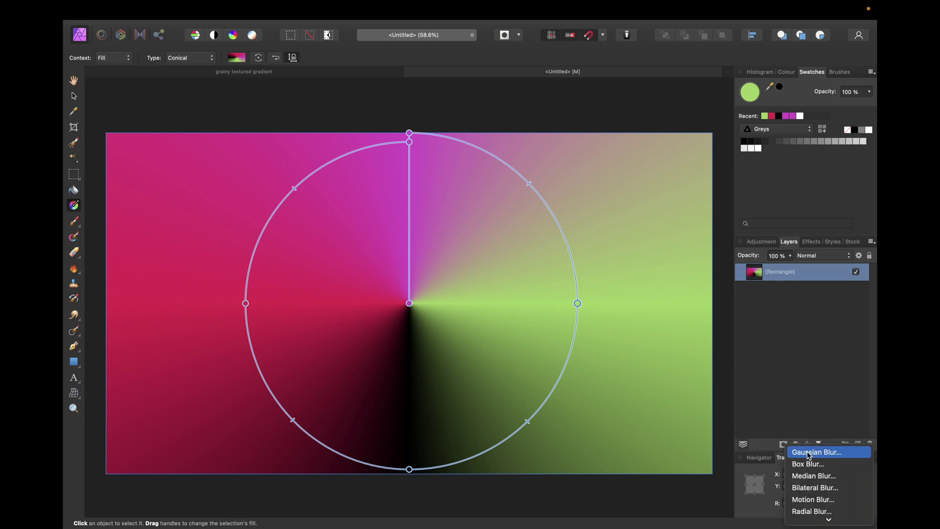
{"action": "left_click", "coordinate": [810, 452]}
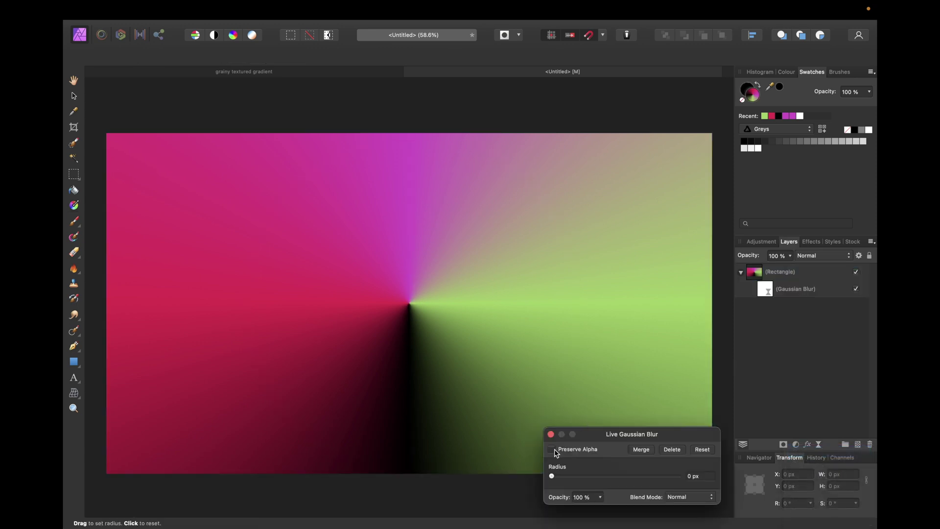
{"action": "left_click_drag", "start_coordinate": [552, 476], "coordinate": [686, 482]}
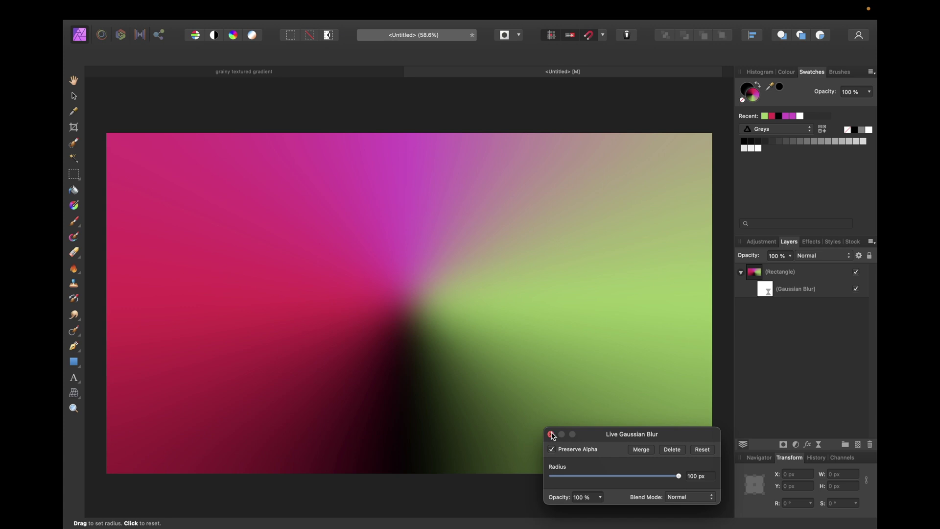
{"action": "left_click", "coordinate": [551, 435]}
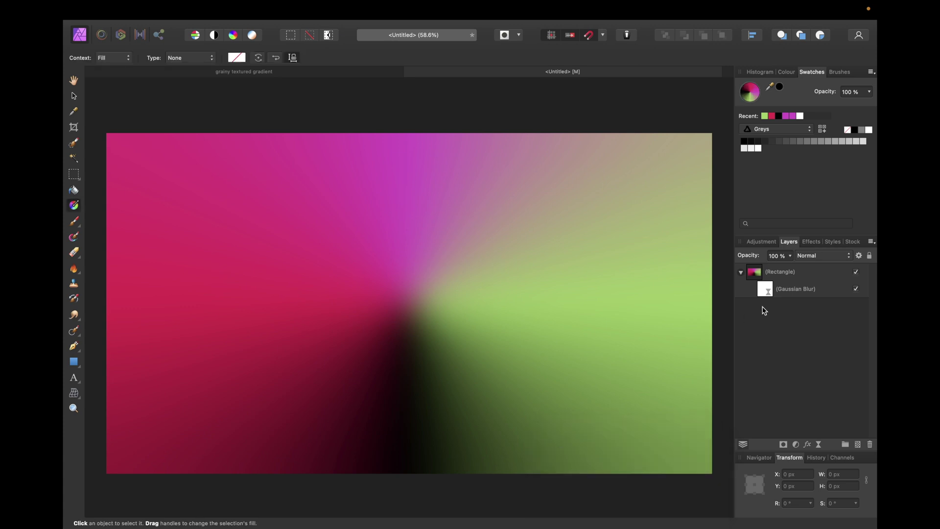
- Rotate the conical gradient so magenta points upper right, and shift the red-black and green midpoints
{"action": "left_click", "coordinate": [786, 281]}
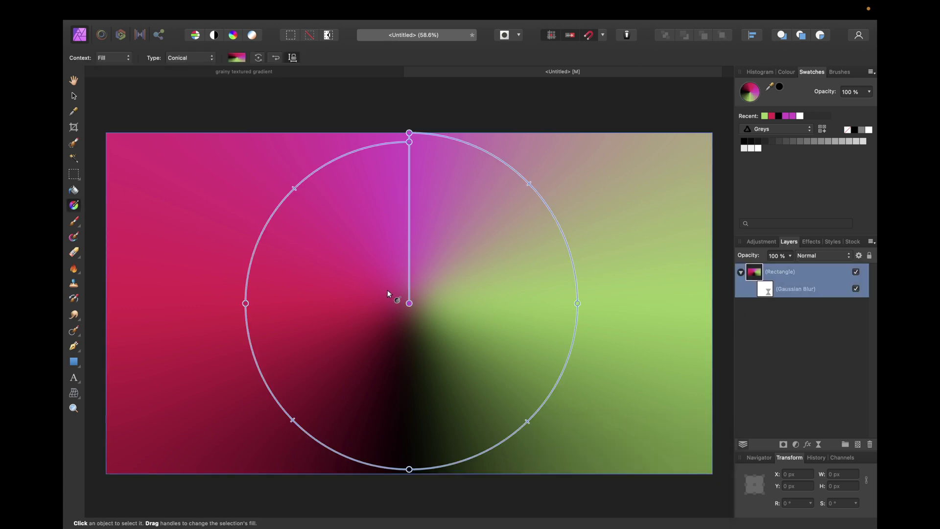
{"action": "scroll", "coordinate": [387, 289], "scroll_direction": "down", "scroll_amount": 3}
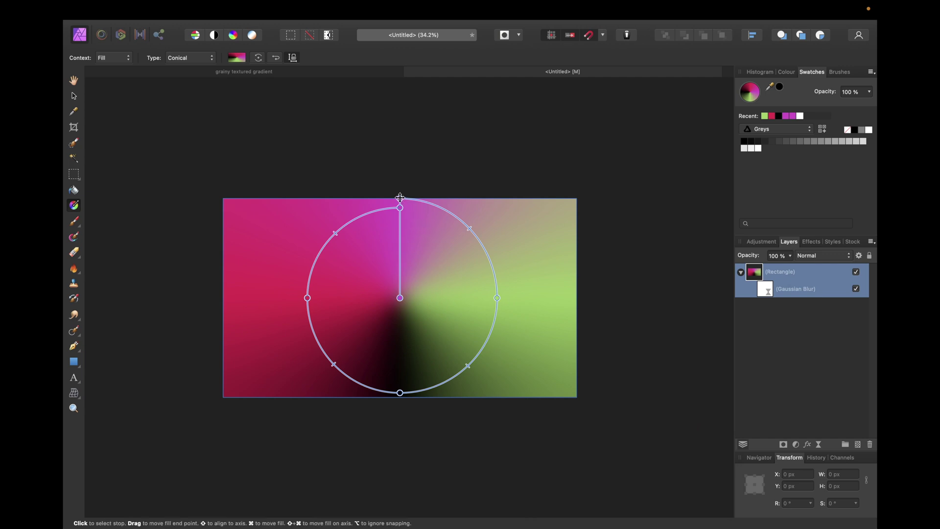
{"action": "left_click_drag", "start_coordinate": [405, 203], "coordinate": [466, 199]}
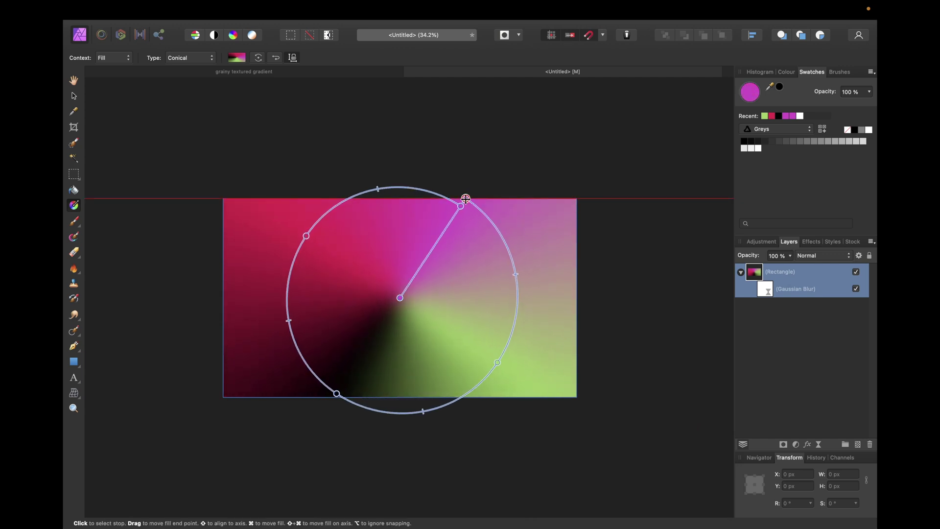
{"action": "left_click_drag", "start_coordinate": [465, 199], "coordinate": [465, 198]}
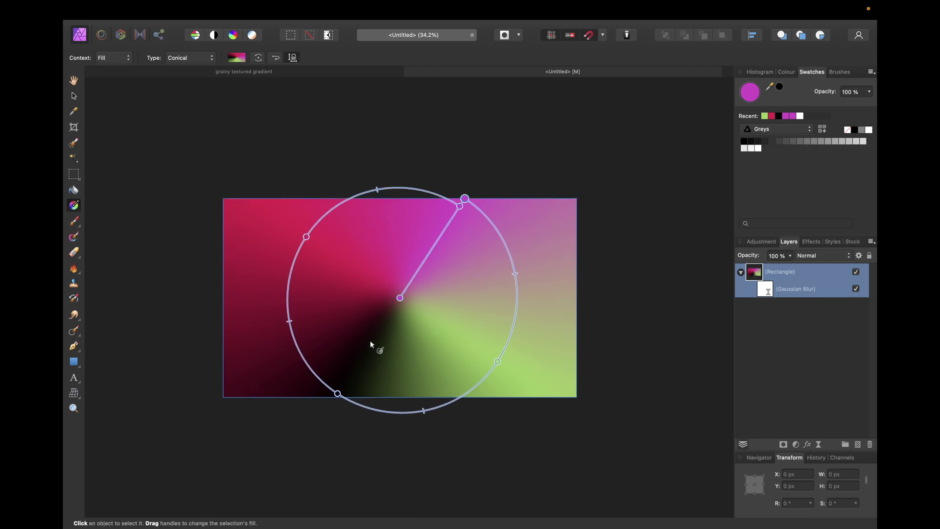
{"action": "left_click_drag", "start_coordinate": [289, 320], "coordinate": [288, 308]}
{"action": "left_click", "coordinate": [388, 188]}
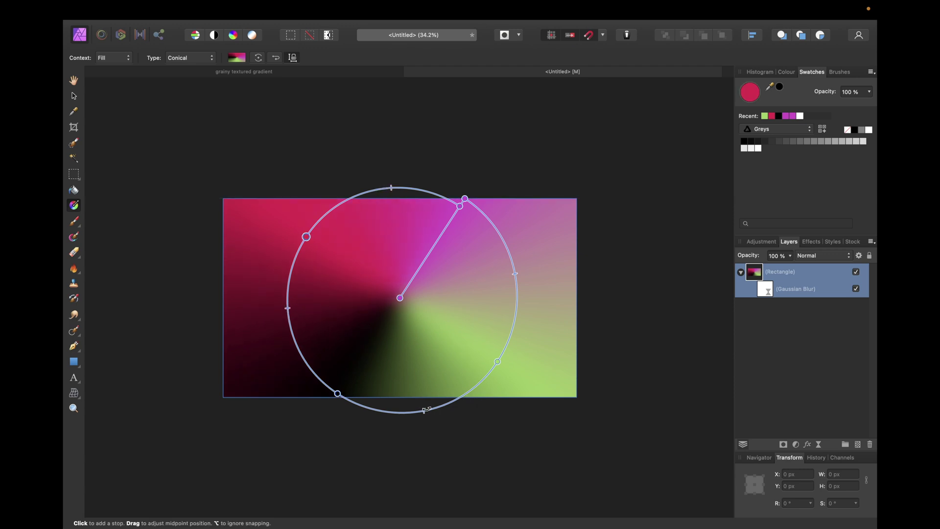
{"action": "left_click_drag", "start_coordinate": [425, 410], "coordinate": [447, 403]}
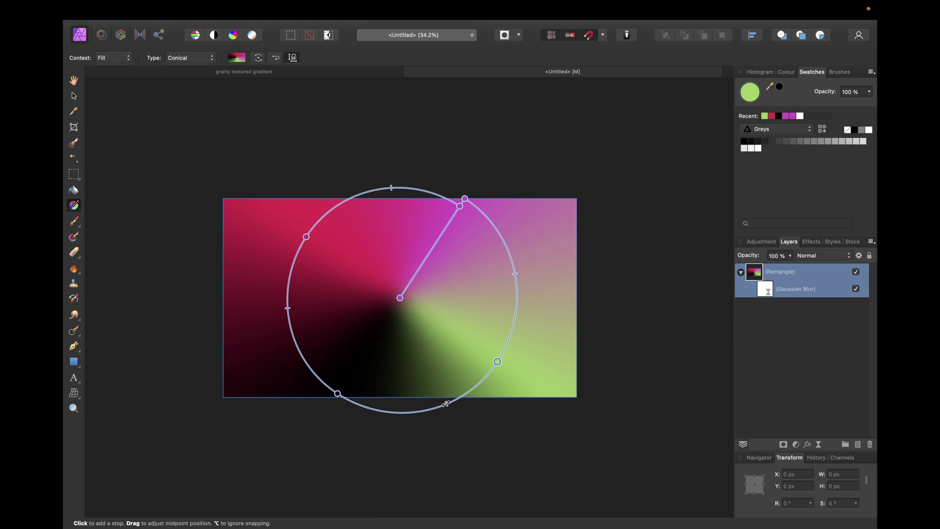
{"action": "left_click", "coordinate": [515, 276]}
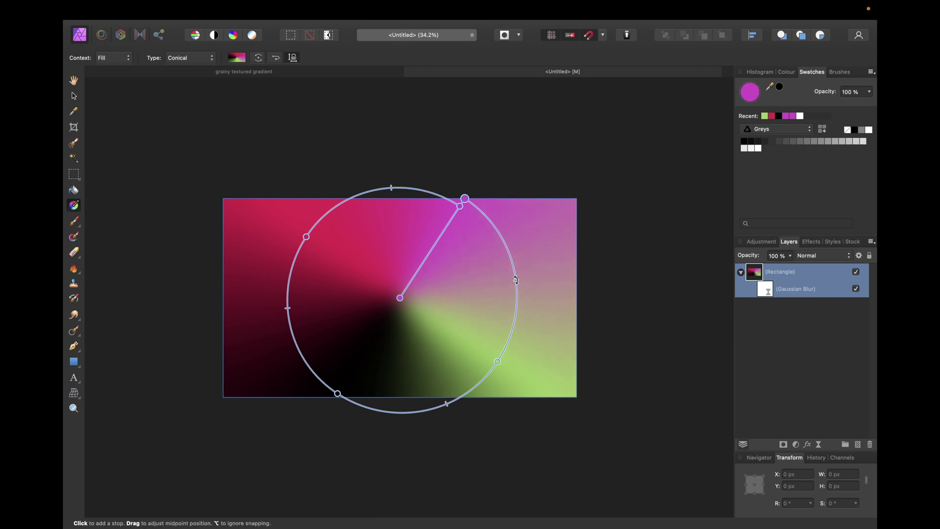
{"action": "left_click", "coordinate": [656, 267]}
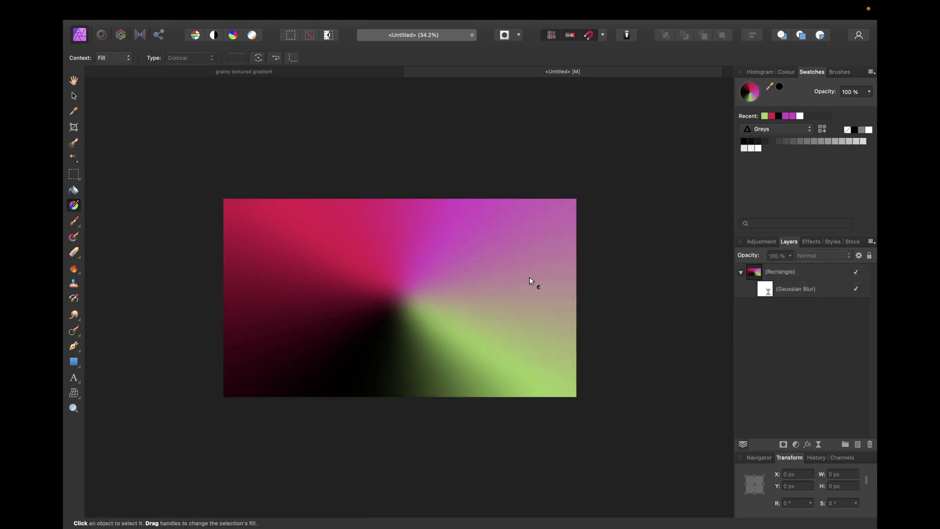
{"action": "left_click", "coordinate": [785, 275]}
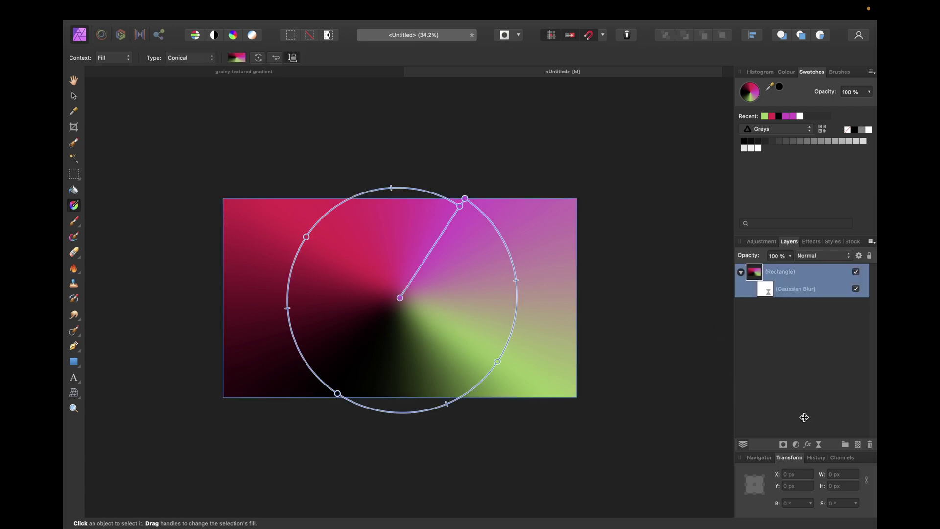
- Add a live Add Noise filter to the gradient at 25% monochromatic intensity
{"action": "left_click", "coordinate": [818, 445]}
{"action": "scroll", "coordinate": [814, 509], "scroll_direction": "down", "scroll_amount": 10}
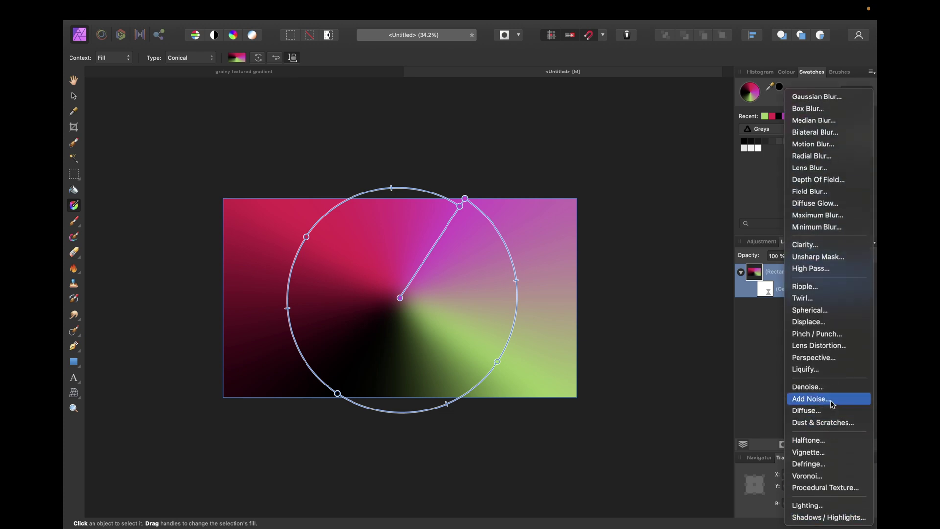
{"action": "left_click", "coordinate": [811, 398]}
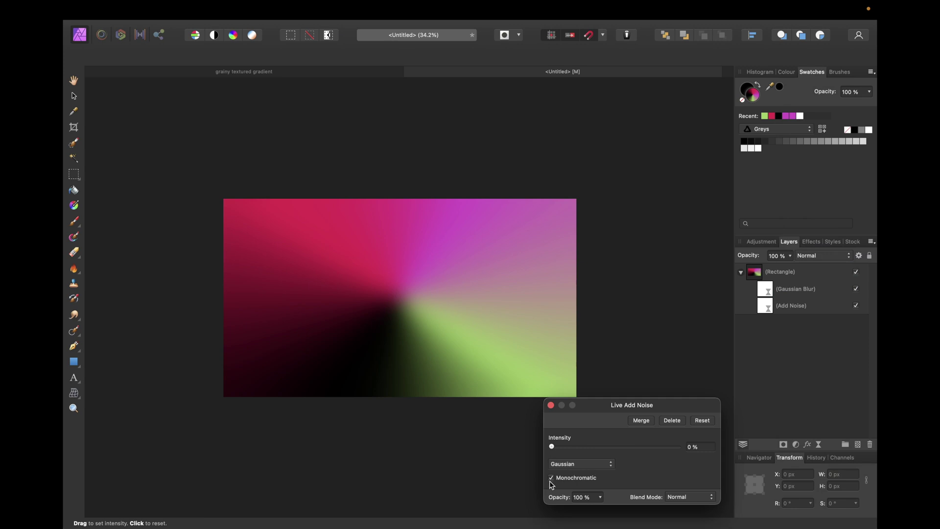
{"action": "key", "text": "Return"}
{"action": "double_click", "coordinate": [691, 447]}
{"action": "type", "text": "30"}
{"action": "key", "text": "Return"}
{"action": "double_click", "coordinate": [692, 447]}
{"action": "type", "text": "25"}
{"action": "key", "text": "Return"}
{"action": "left_click", "coordinate": [551, 405]}
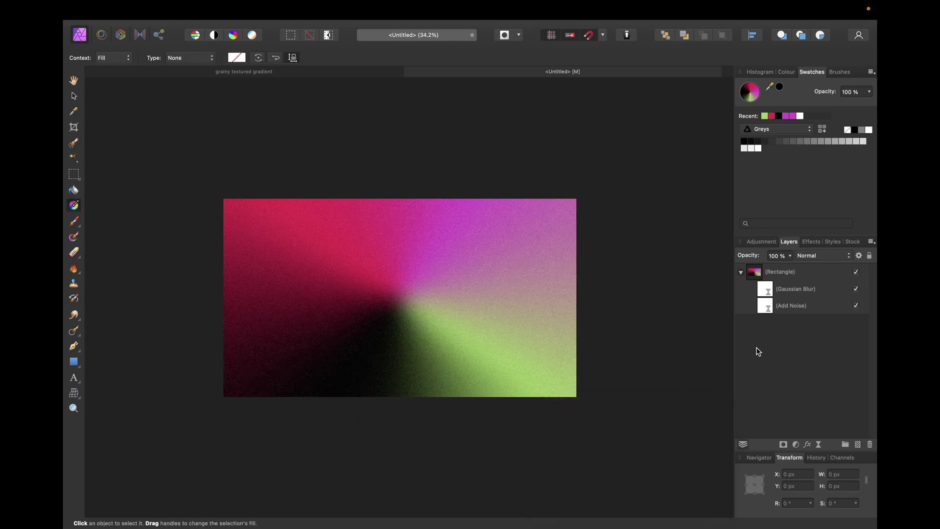
{"action": "left_click", "coordinate": [741, 273]}
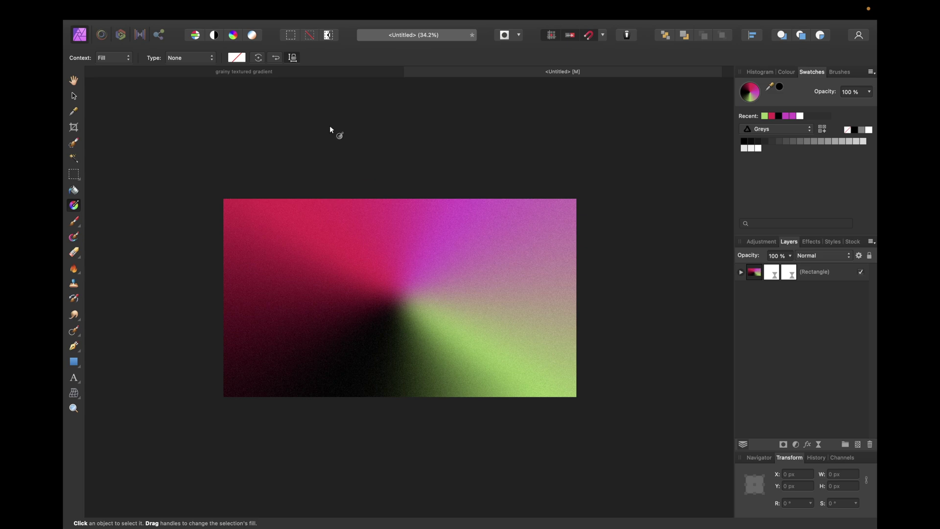
{"action": "left_click", "coordinate": [279, 75]}
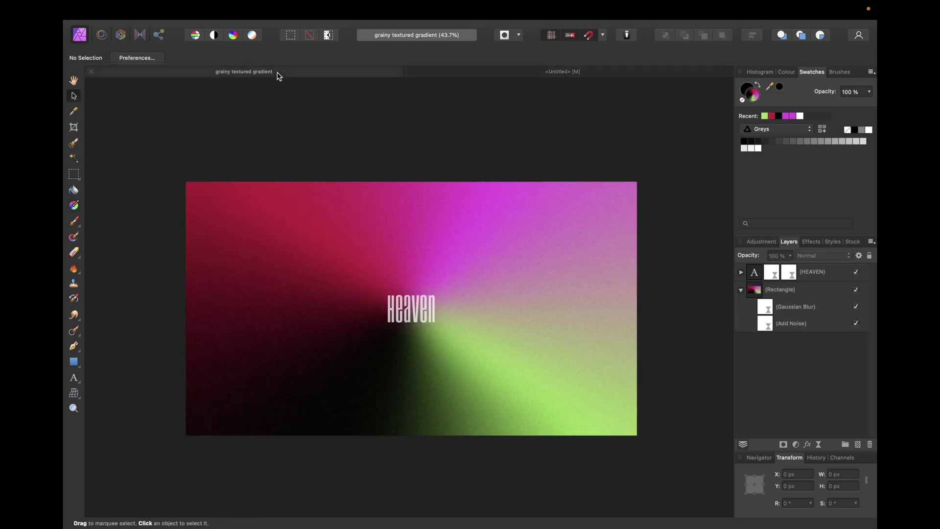
{"action": "left_click", "coordinate": [537, 74]}
{"action": "key", "text": "g"}
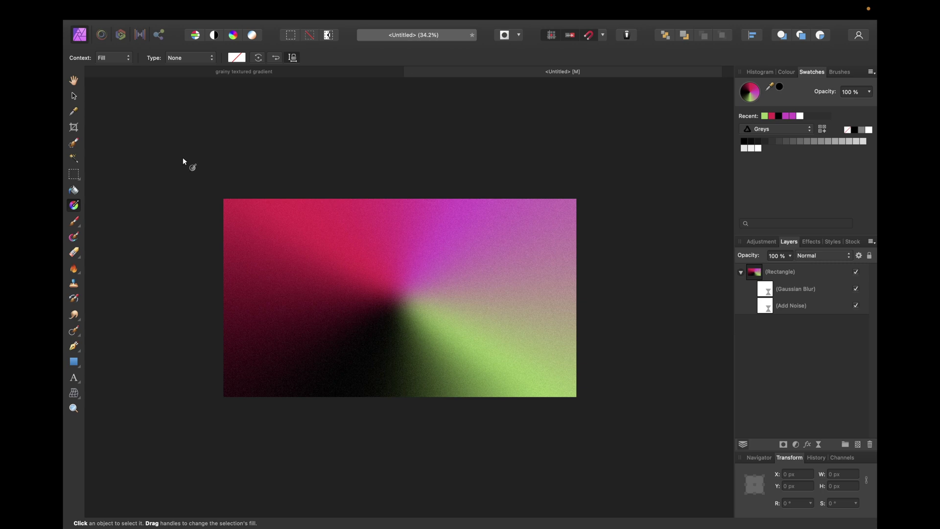
- Add HEAVEN artistic text on the canvas and enlarge it to 245 pt
{"action": "left_click", "coordinate": [74, 378]}
{"action": "left_click", "coordinate": [357, 303]}
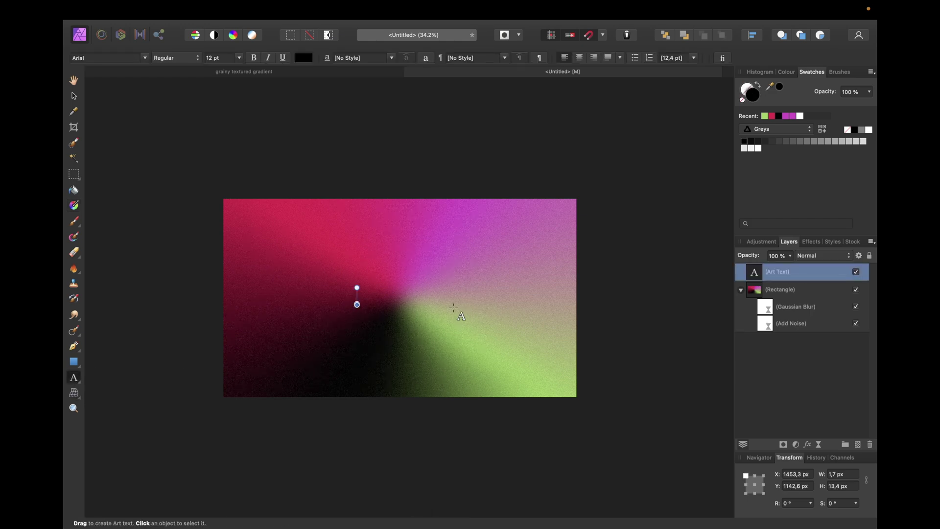
{"action": "key", "text": "Escape"}
{"action": "scroll", "coordinate": [365, 300], "scroll_direction": "up", "scroll_amount": 5}
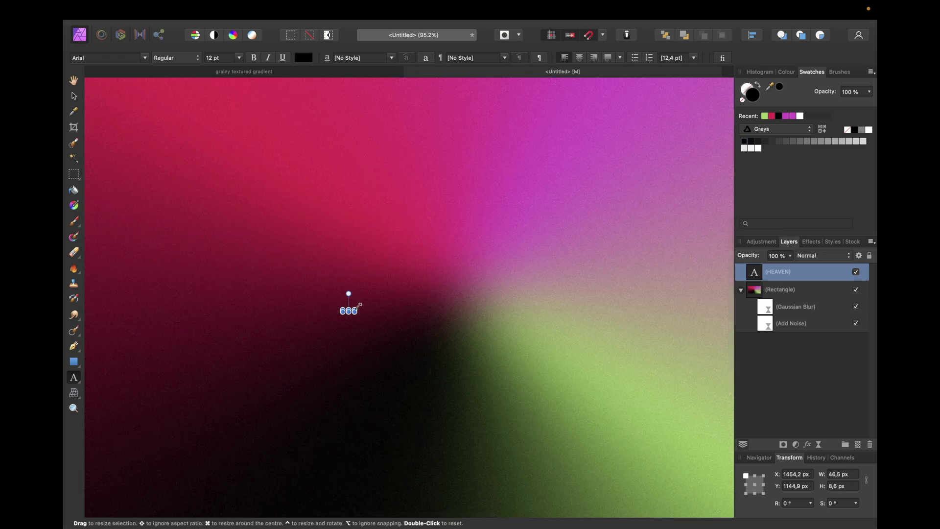
{"action": "left_click_drag", "start_coordinate": [365, 299], "coordinate": [575, 176]}
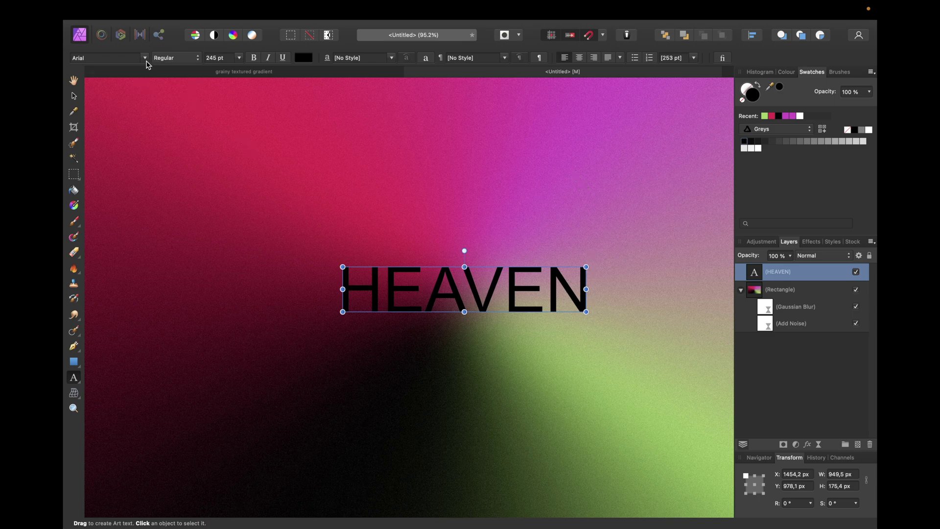
- Set the HEAVEN text to the Droid font and colour it white
{"action": "left_click", "coordinate": [146, 58]}
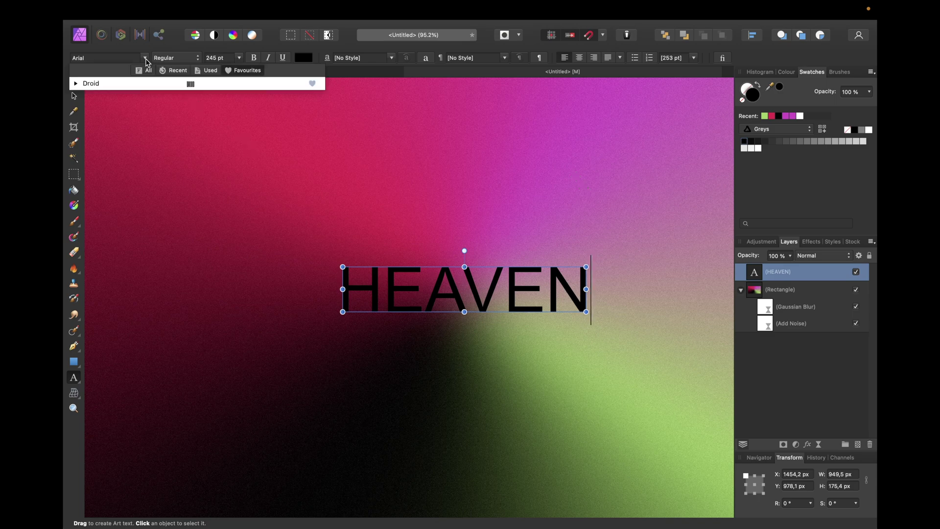
{"action": "left_click", "coordinate": [116, 84]}
{"action": "left_click_drag", "start_coordinate": [579, 297], "coordinate": [345, 289]}
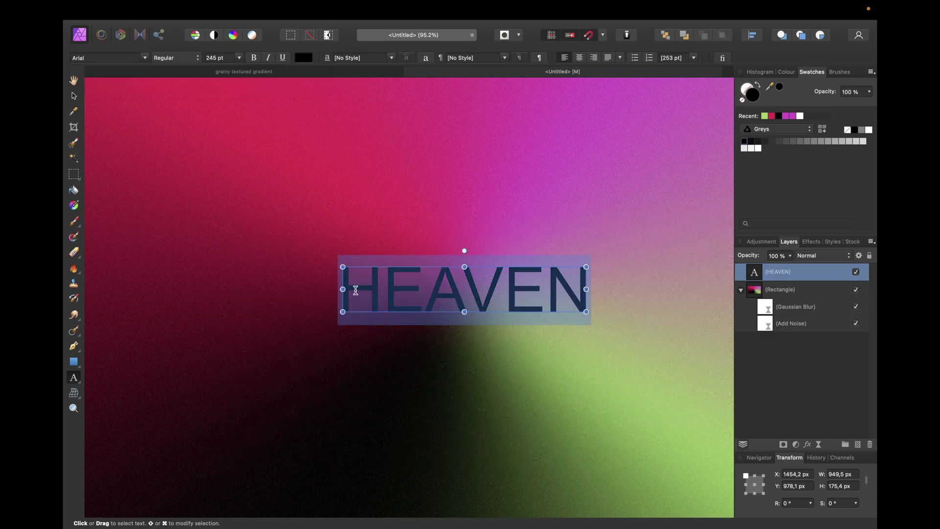
{"action": "left_click", "coordinate": [145, 58]}
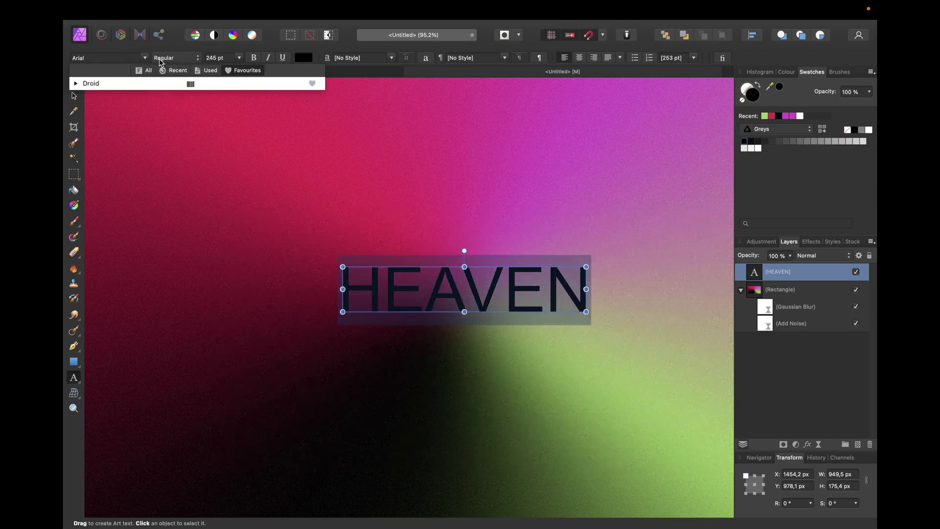
{"action": "left_click", "coordinate": [159, 84]}
{"action": "key", "text": "Escape"}
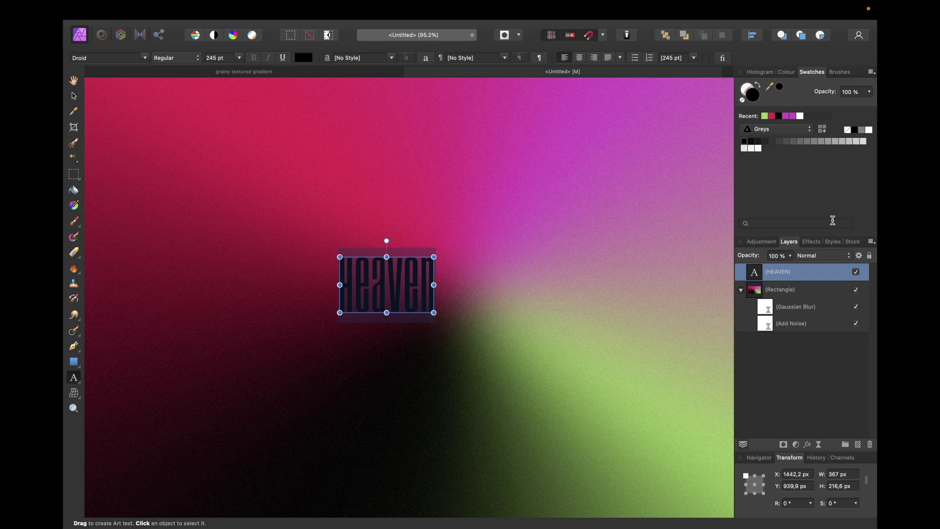
{"action": "left_click", "coordinate": [758, 148]}
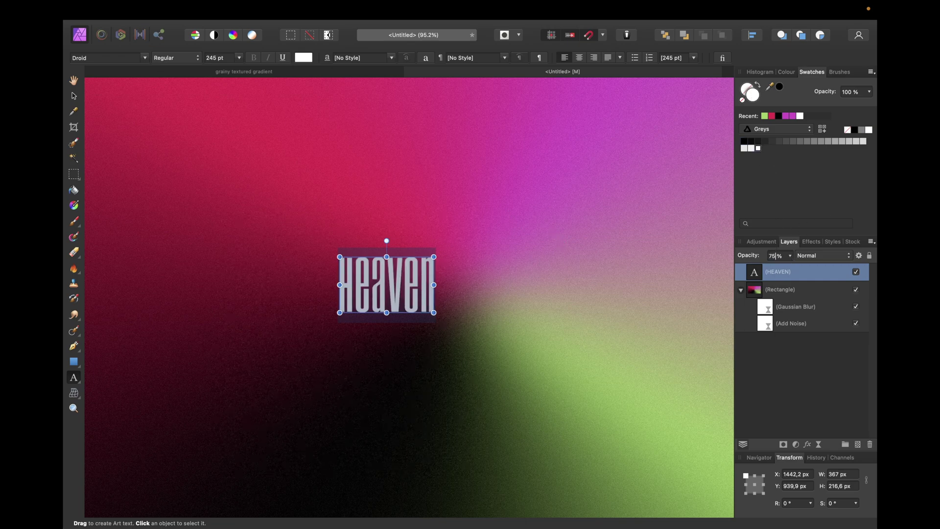
{"action": "left_click", "coordinate": [612, 247]}
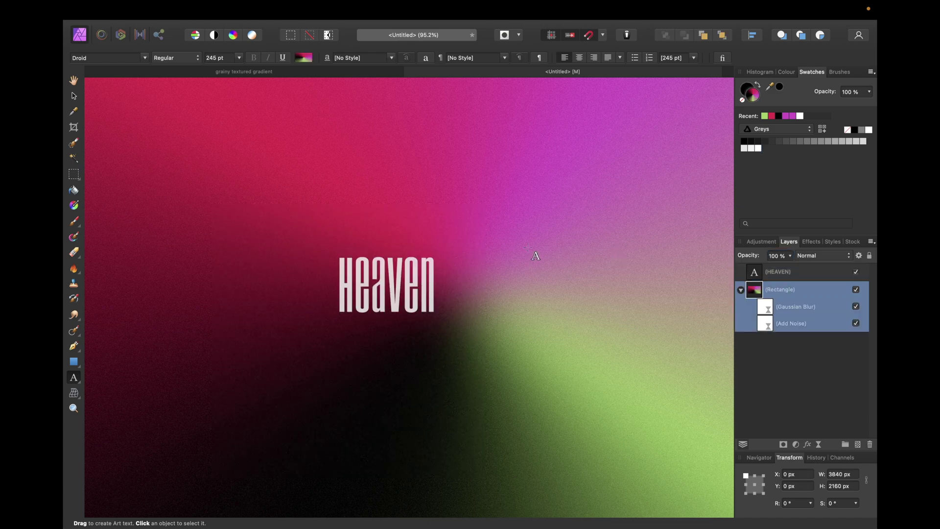
- Move the HEAVEN text to the canvas's horizontal centre at X 1736.5 px
{"action": "scroll", "coordinate": [532, 254], "scroll_direction": "down", "scroll_amount": 5}
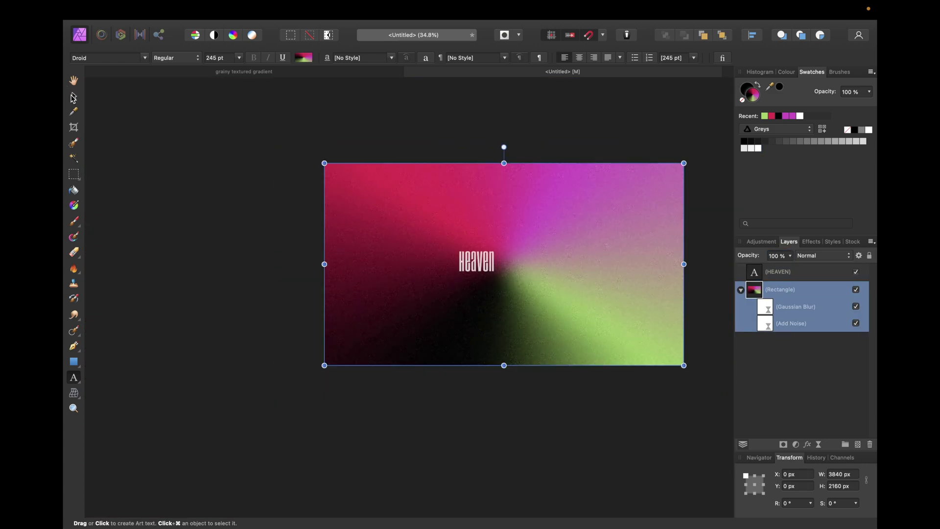
{"action": "left_click", "coordinate": [74, 97]}
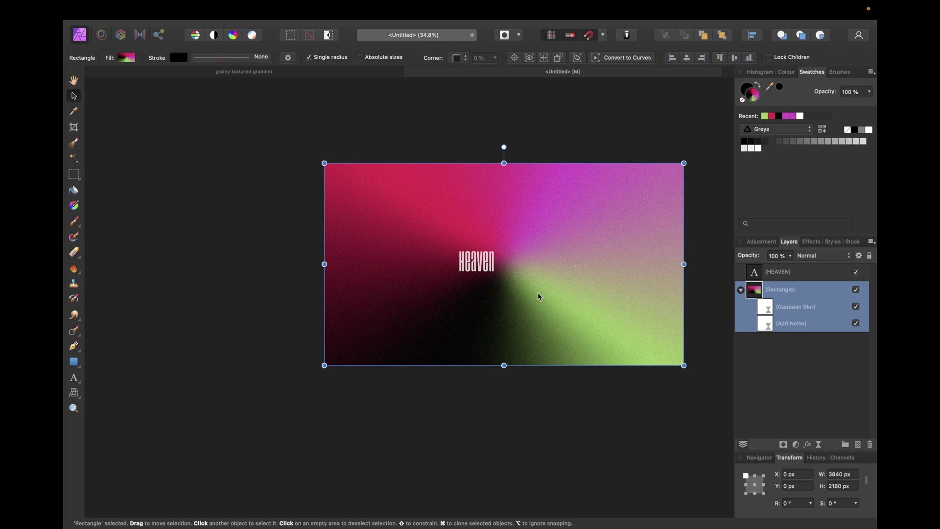
{"action": "scroll", "coordinate": [538, 294], "scroll_direction": "up", "scroll_amount": 1}
{"action": "scroll", "coordinate": [537, 297], "scroll_direction": "up", "scroll_amount": 3}
{"action": "left_click_drag", "start_coordinate": [443, 242], "coordinate": [495, 243]}
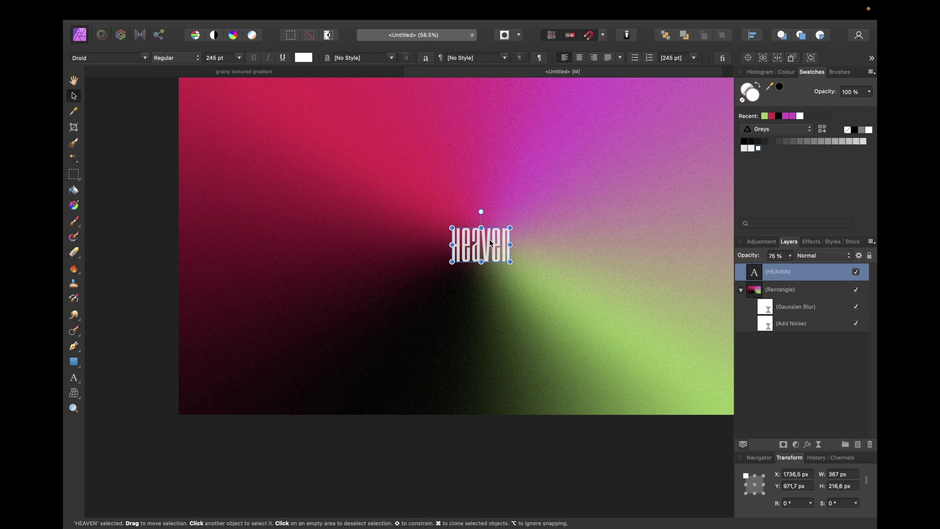
{"action": "left_click", "coordinate": [504, 175]}
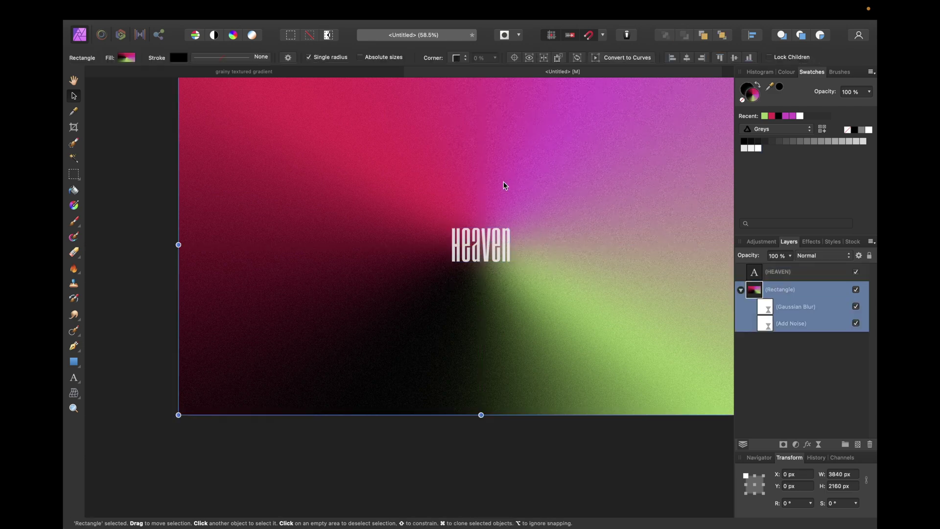
{"action": "scroll", "coordinate": [488, 248], "scroll_direction": "up", "scroll_amount": 2}
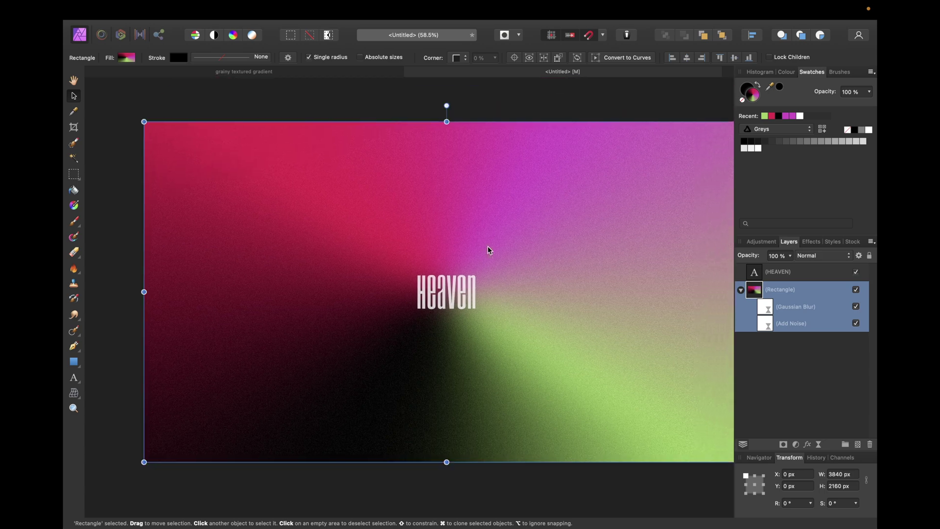
{"action": "left_click", "coordinate": [453, 291]}
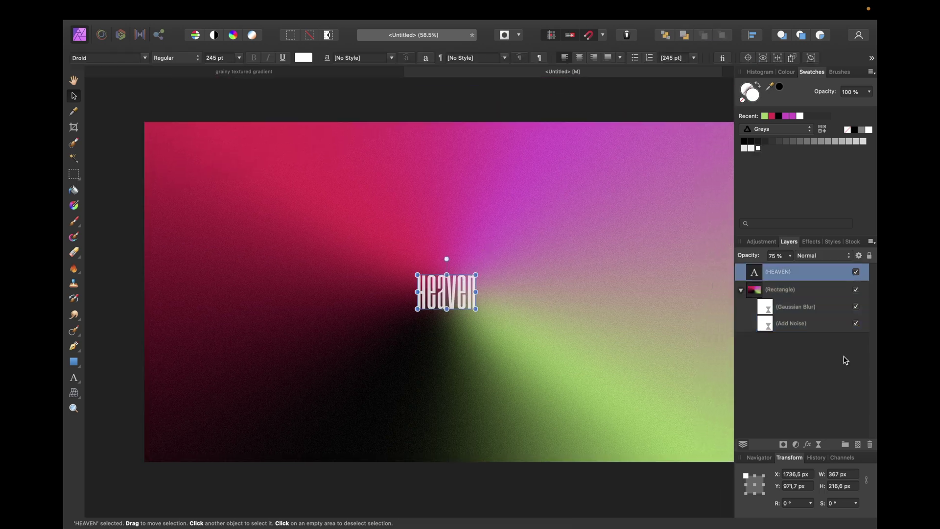
- Add a live Add Noise filter to HEAVEN, settling on 25% intensity
{"action": "left_click", "coordinate": [817, 444]}
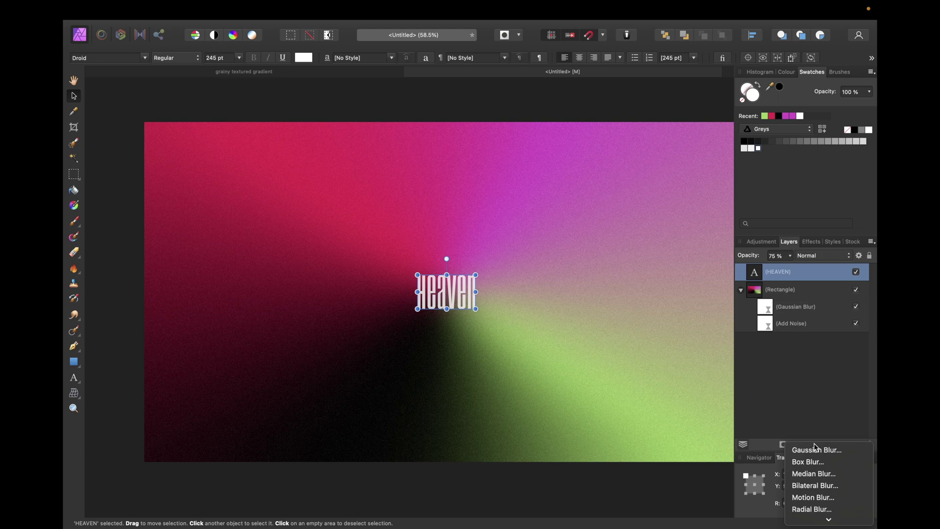
{"action": "mouse_move", "coordinate": [803, 520]}
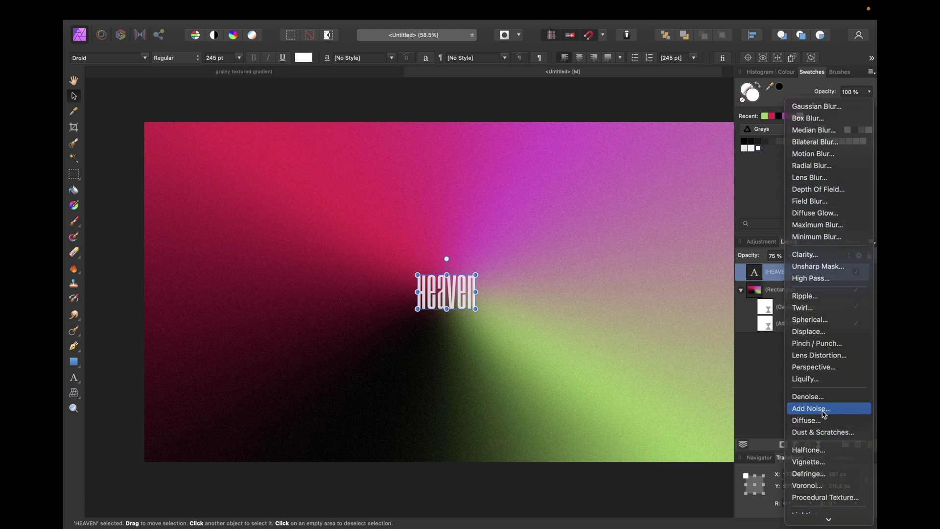
{"action": "left_click", "coordinate": [824, 414]}
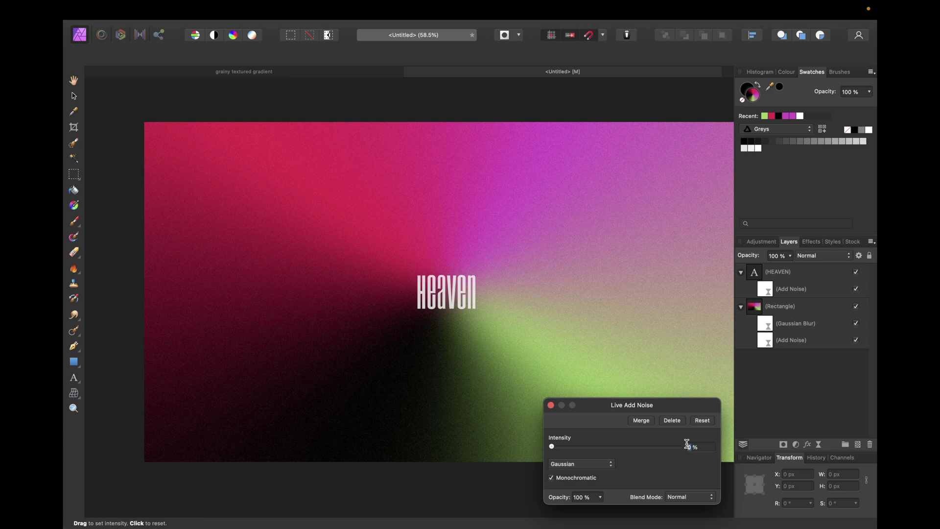
{"action": "type", "text": "30"}
{"action": "key", "text": "Return"}
{"action": "type", "text": "25"}
{"action": "key", "text": "Return"}
{"action": "left_click", "coordinate": [550, 405]}
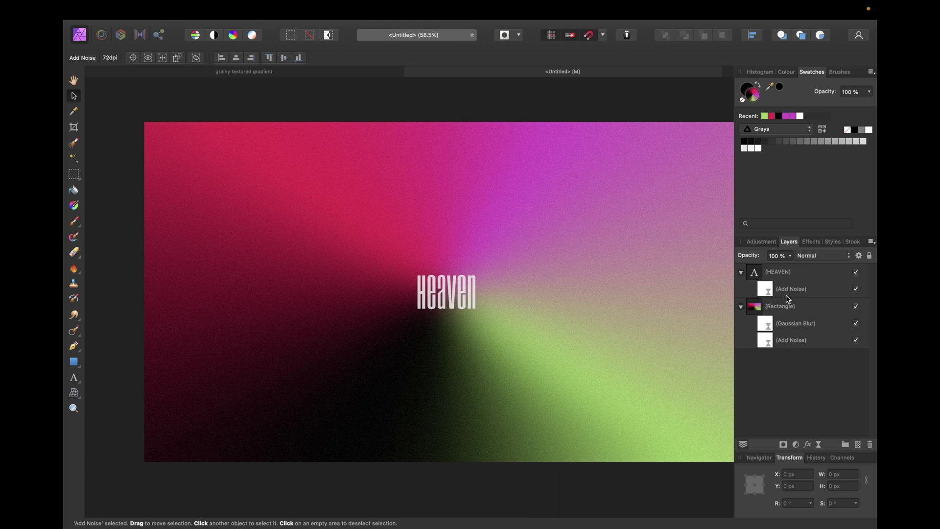
- Select the HEAVEN layer, then the gradient rectangle layer in the Layers panel
{"action": "left_click", "coordinate": [773, 274]}
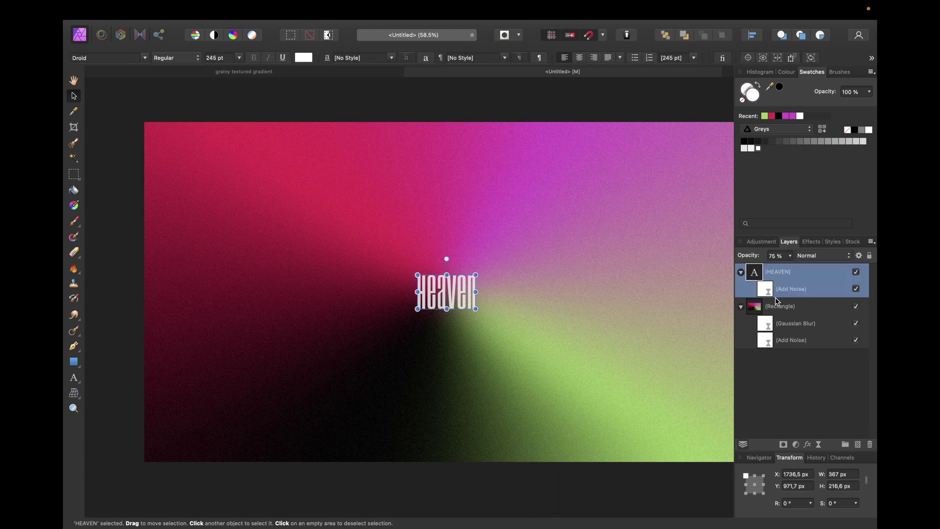
{"action": "left_click", "coordinate": [801, 307]}
{"action": "scroll", "coordinate": [528, 278], "scroll_direction": "down", "scroll_amount": 5}
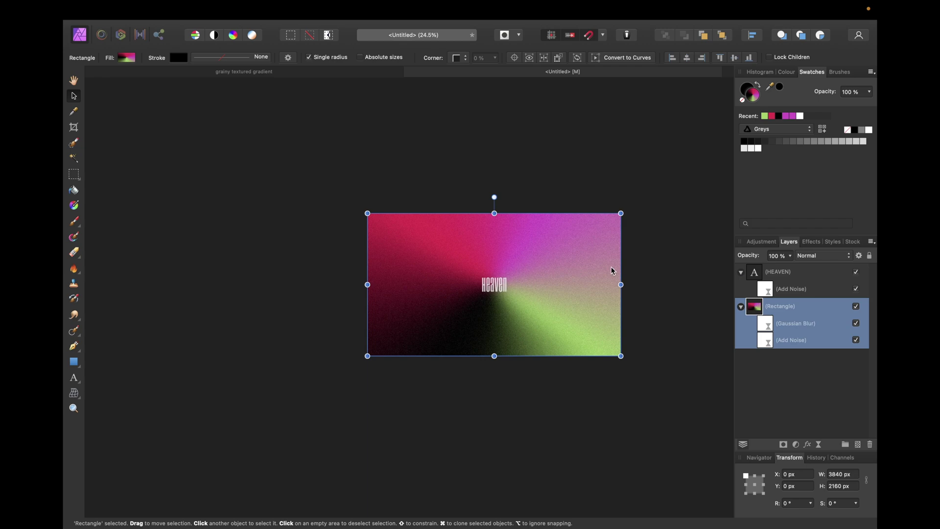
{"action": "left_click", "coordinate": [635, 269]}
{"action": "scroll", "coordinate": [493, 284], "scroll_direction": "up", "scroll_amount": 3}
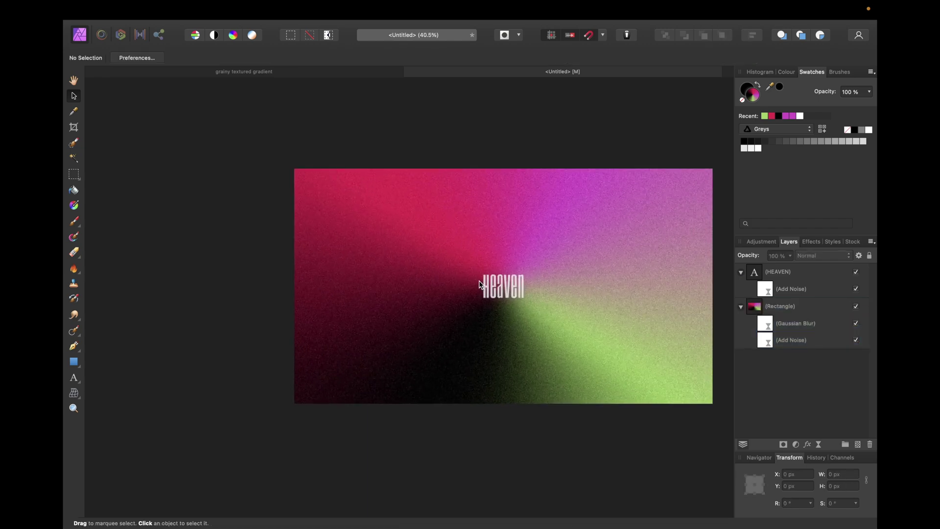